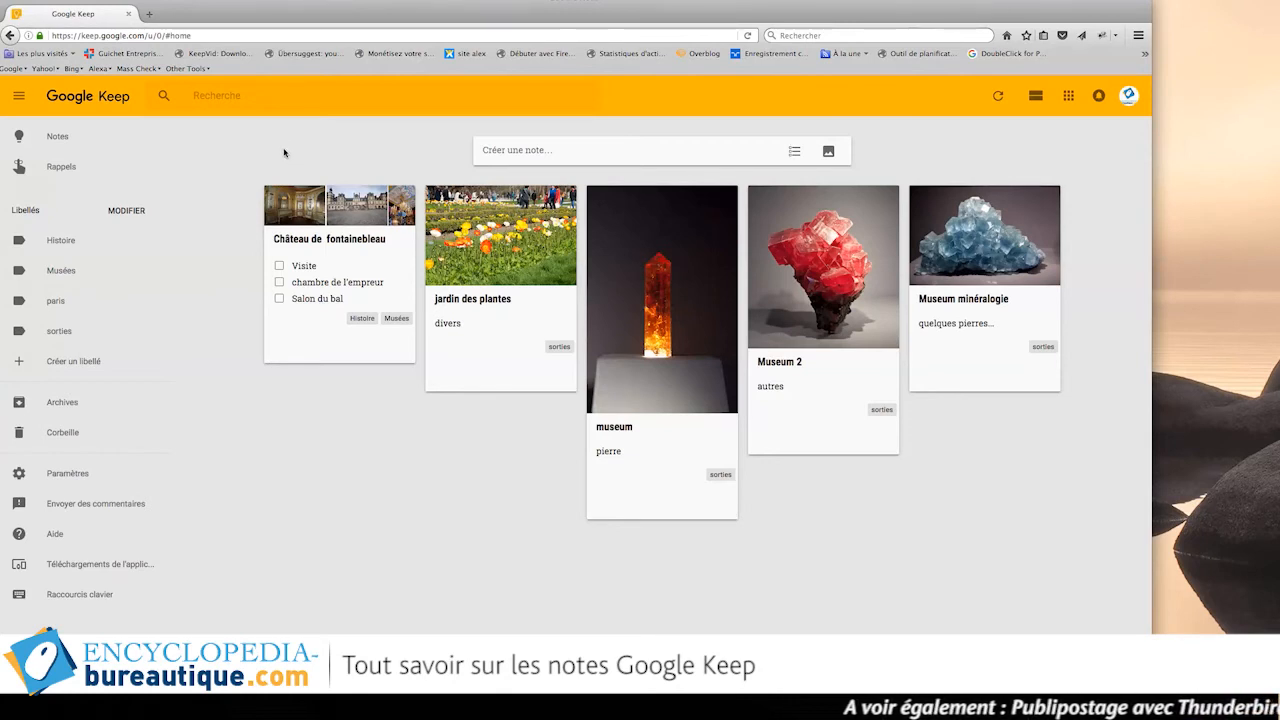
Create a note titled 'Galerie de l'évolution' with body lines fdfdsfdsfdsfsd, fdsfdsf, dsf and dfs.
left_click(498, 151)
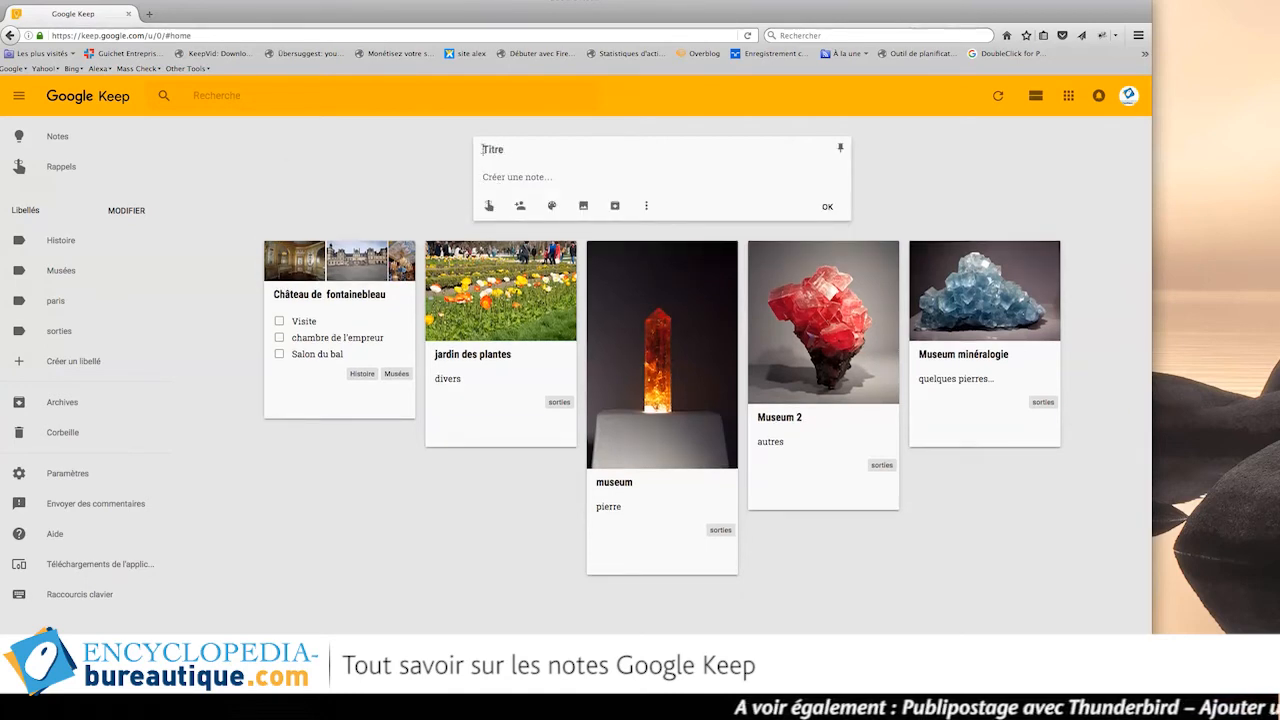
type("Ga")
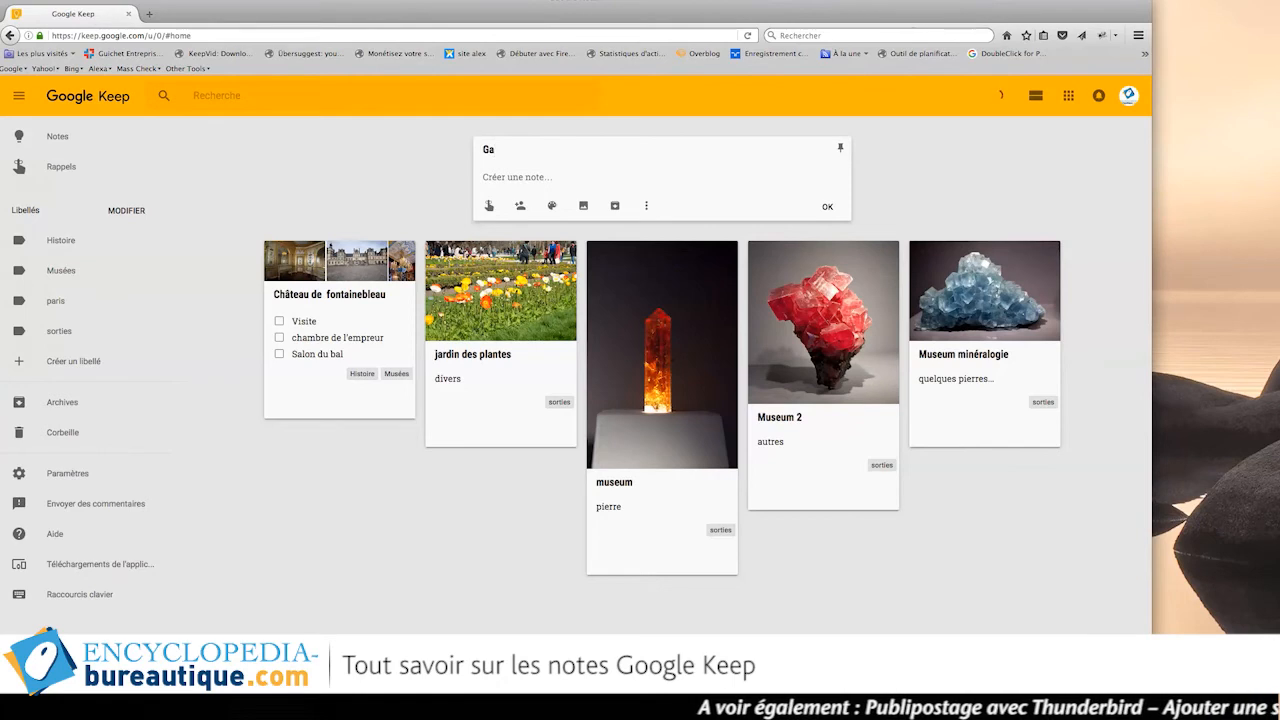
type("lerie de ")
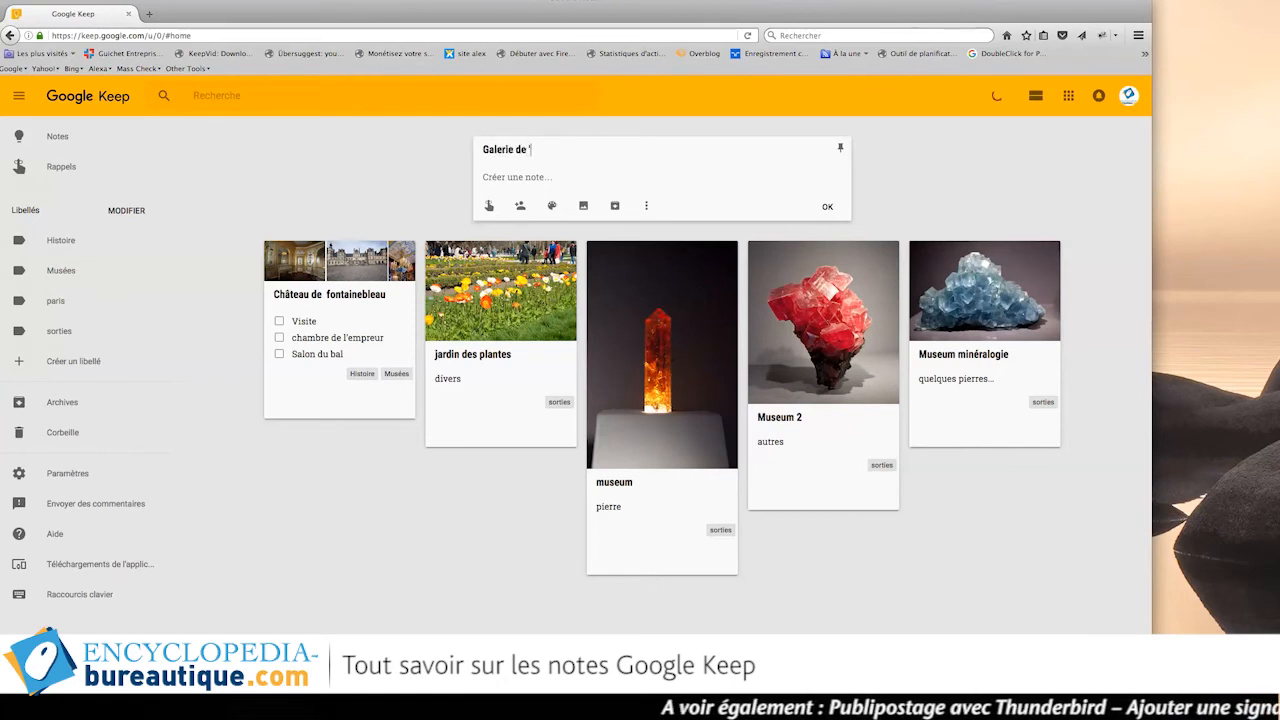
type("l'évo")
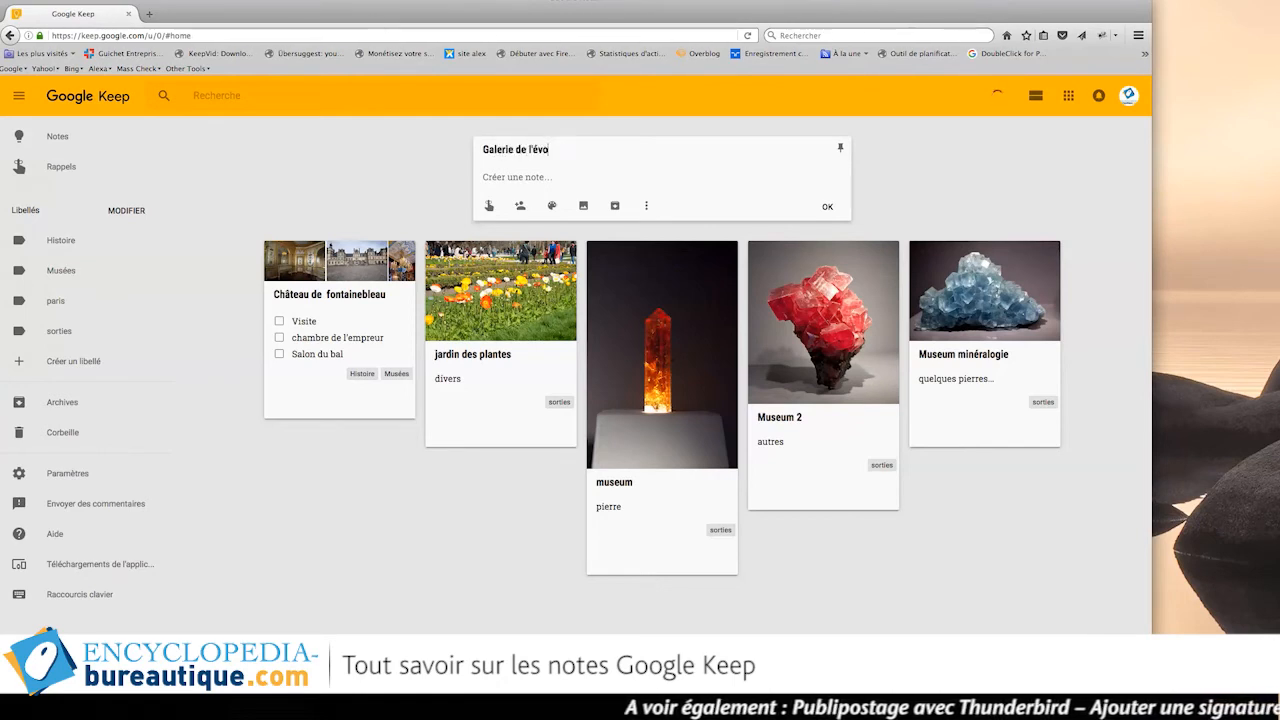
type("lution")
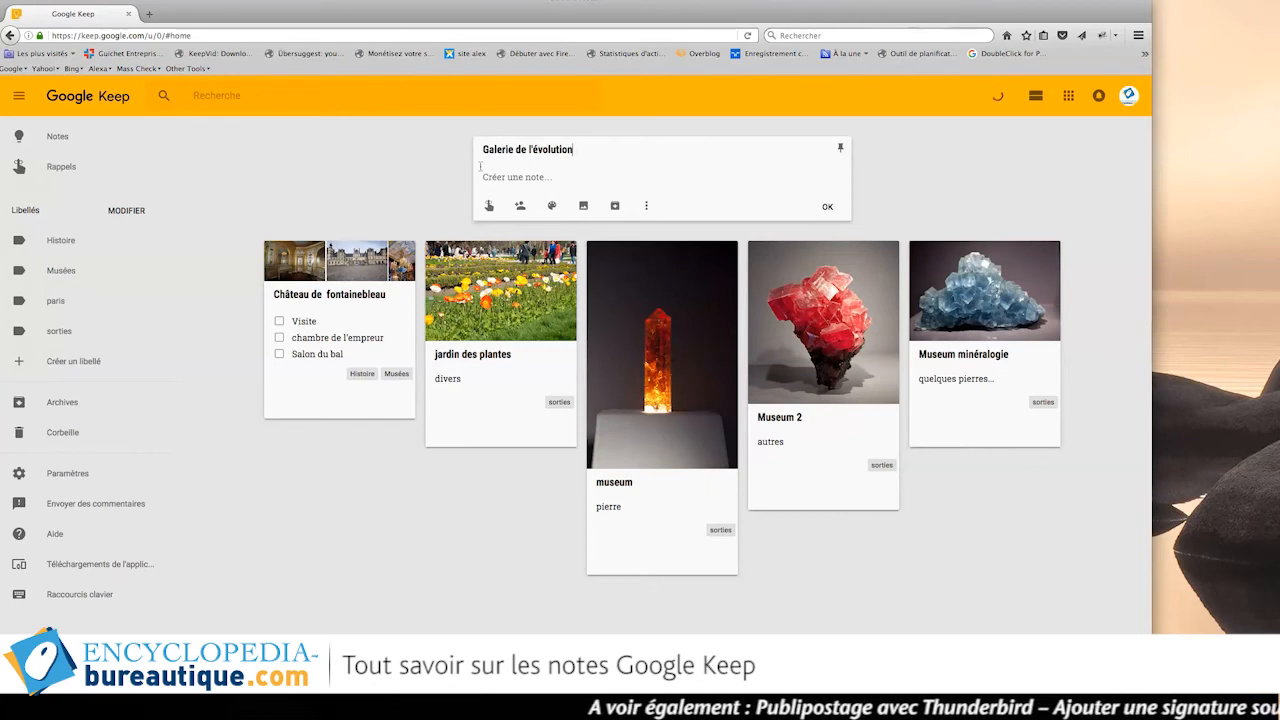
left_click(497, 177)
type("fdfdsfdsfdsfsd")
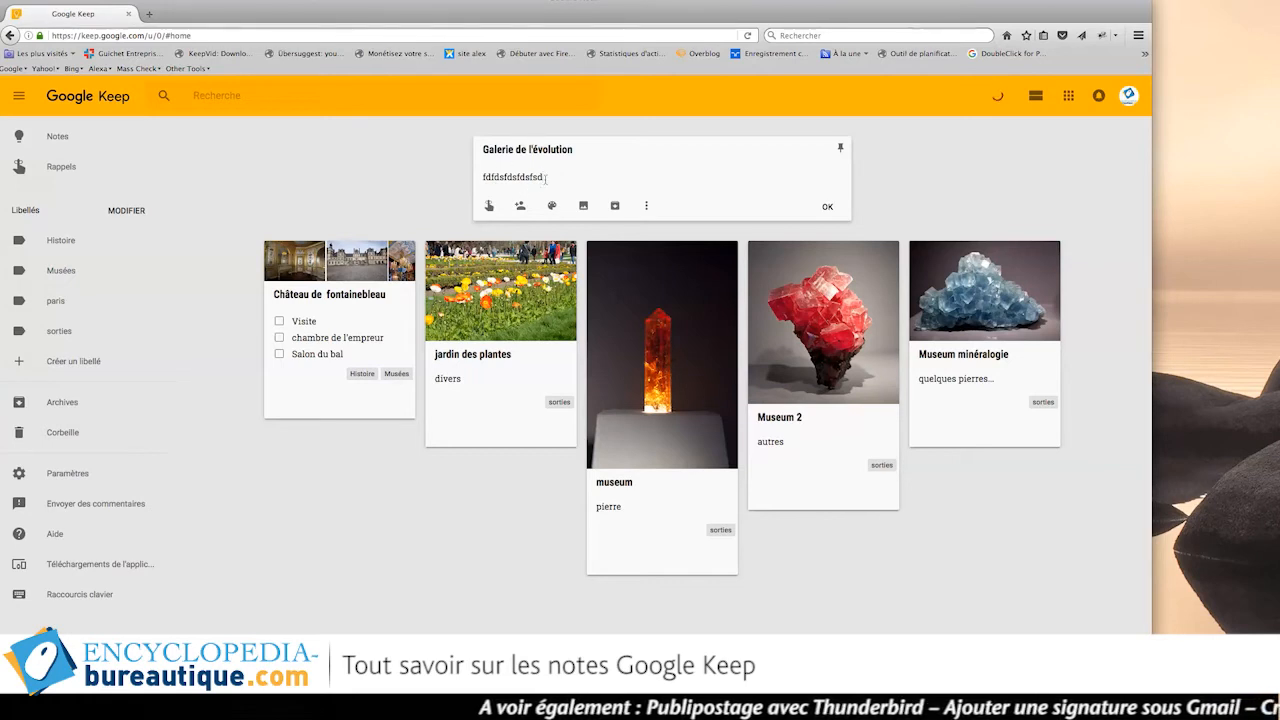
key("Return")
type("fdsfdsf")
key("Return")
type("dsf")
key("Return")
type("dfs")
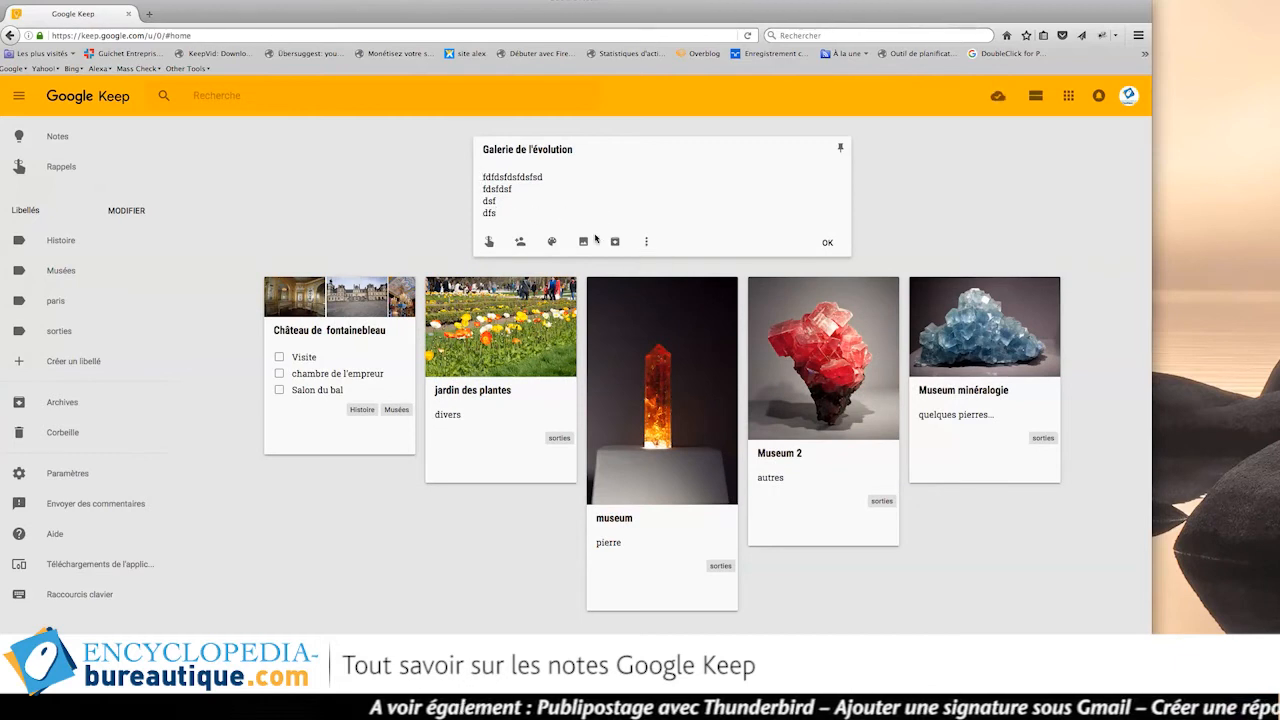
Show the Galerie note's lines as checkboxes, leave one item ticked, and delete the first item.
left_click(648, 242)
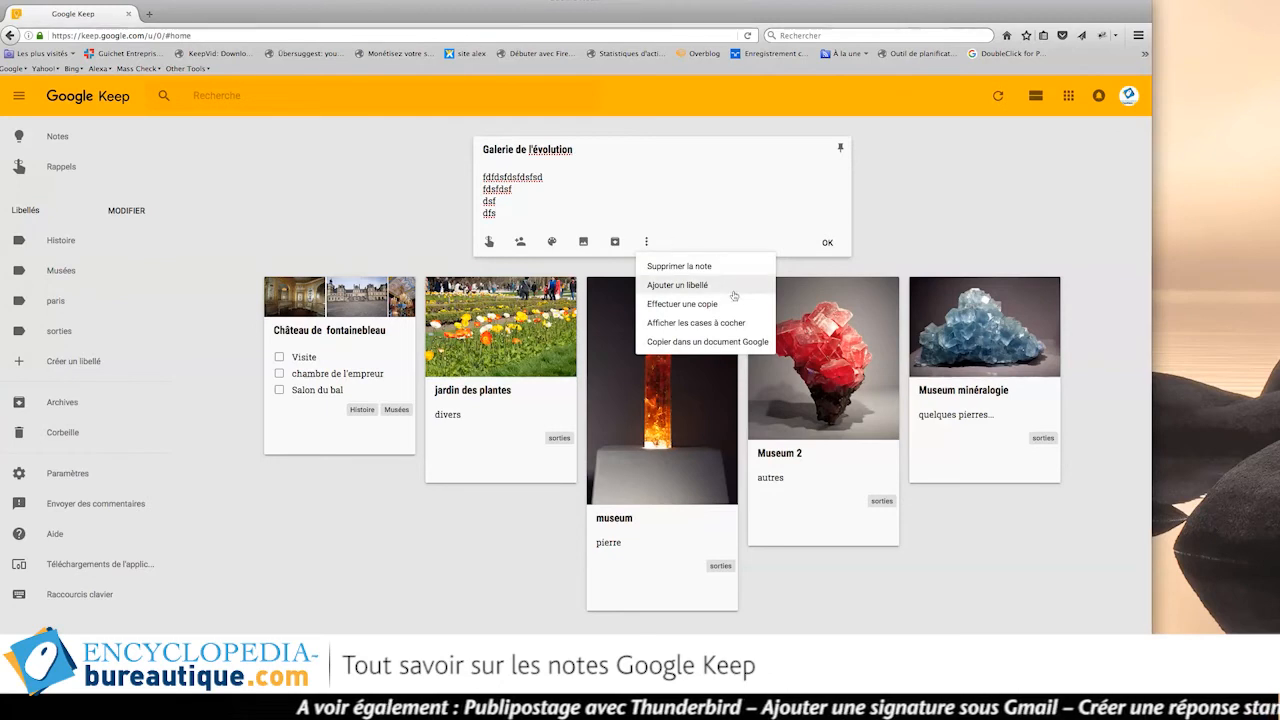
left_click(653, 324)
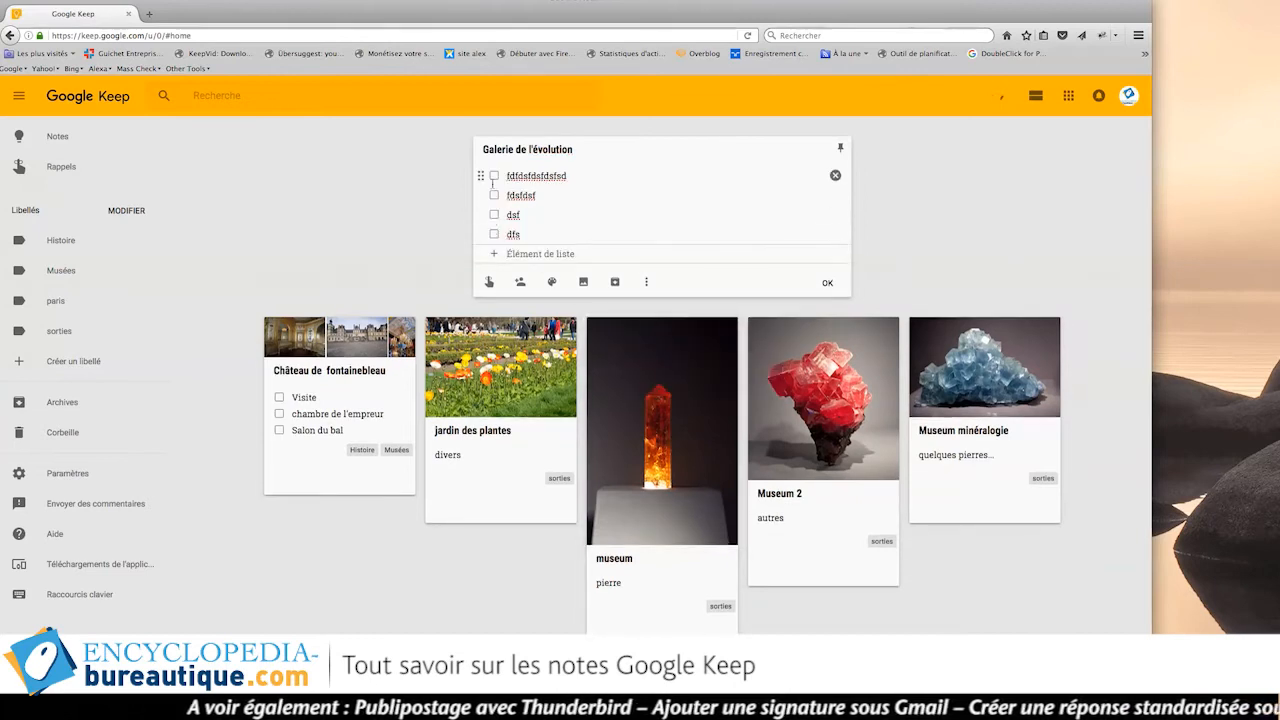
left_click(490, 177)
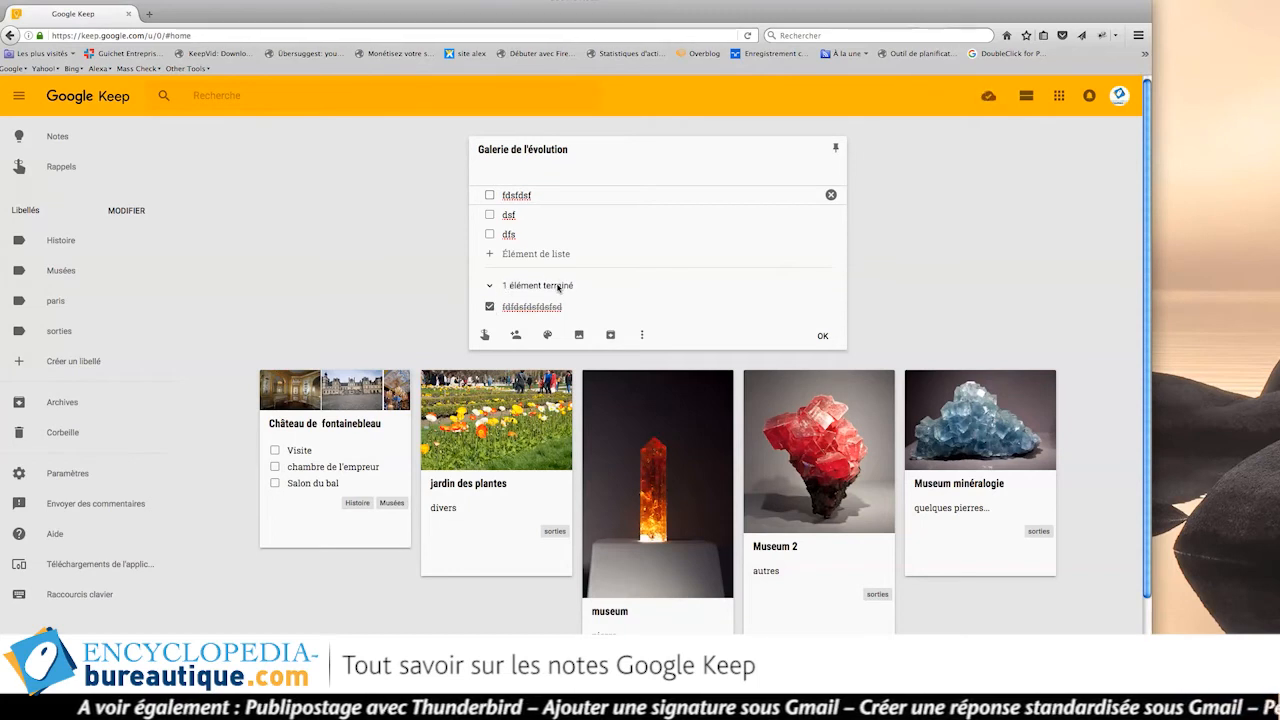
left_click(490, 195)
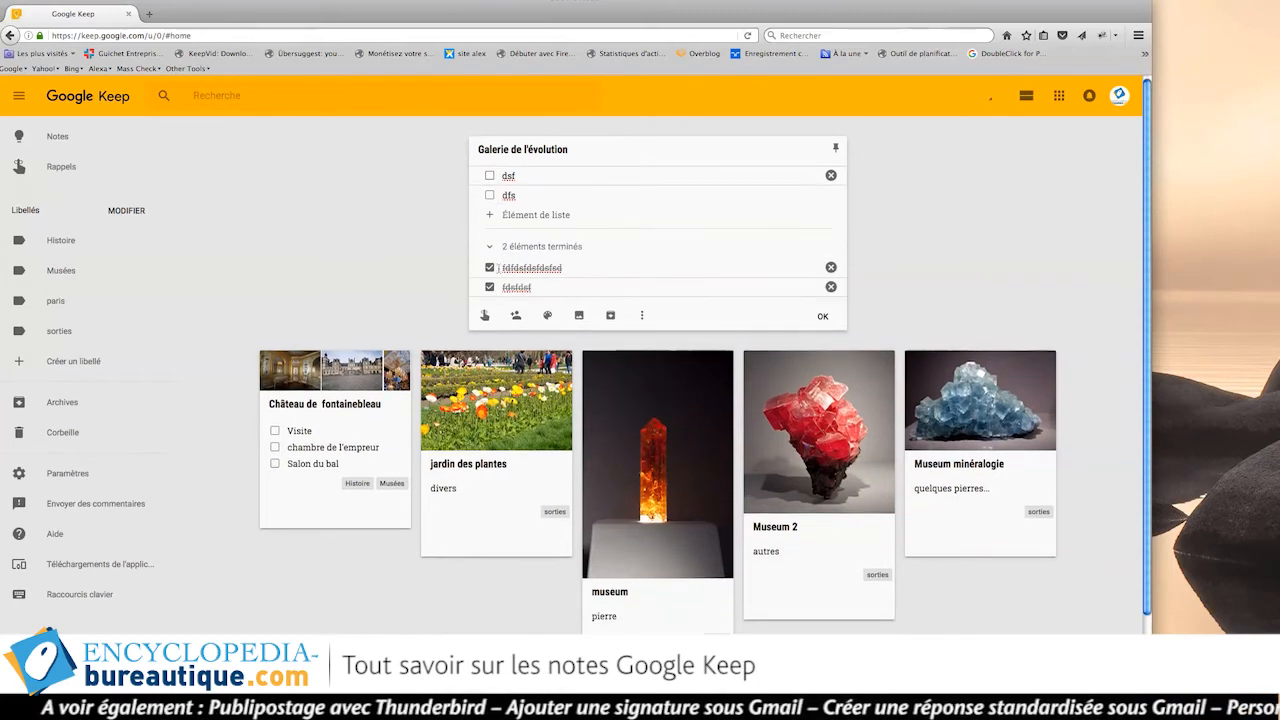
left_click(489, 267)
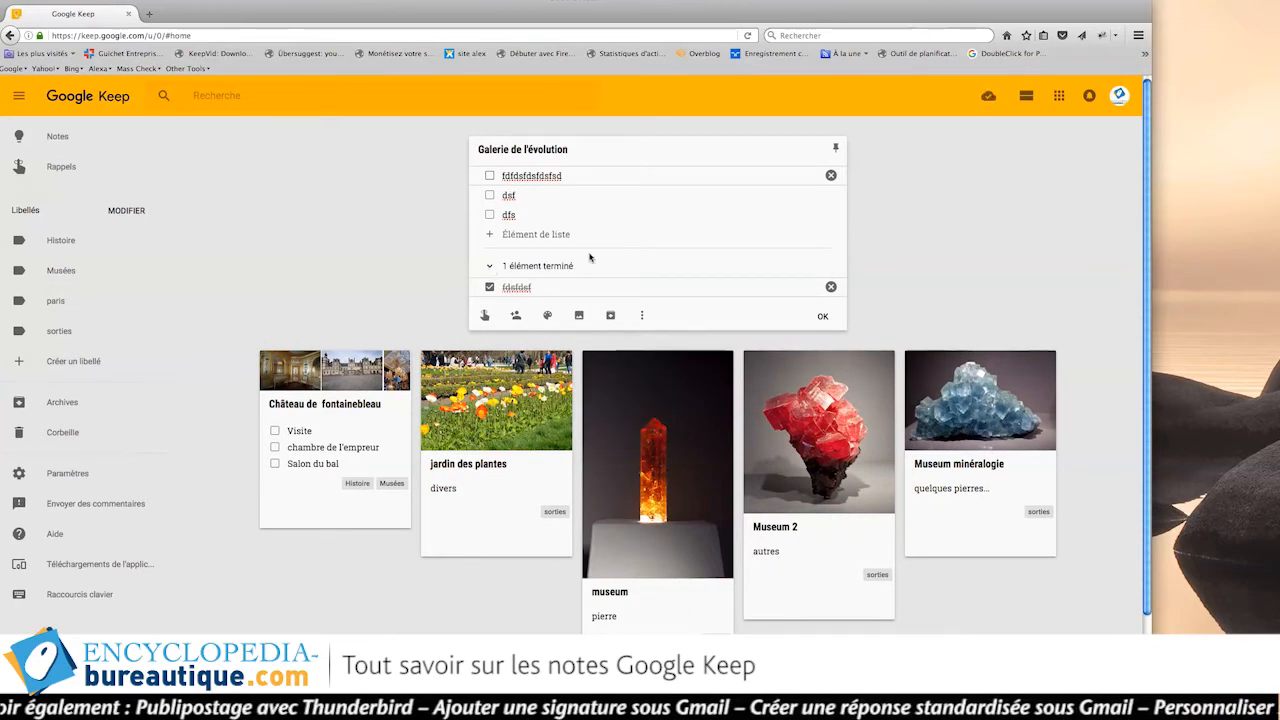
left_click(830, 176)
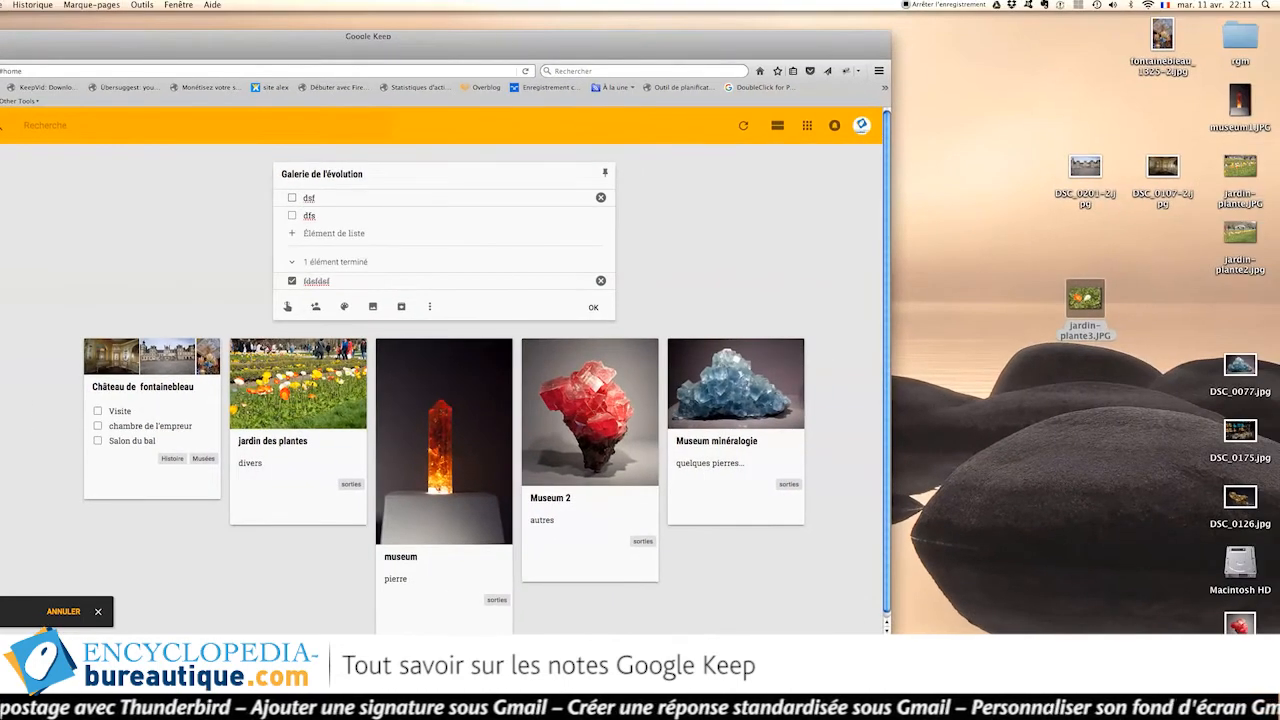
Drop the DSC_0183.jpg photo from the desktop into the Galerie note and close it.
left_click_drag(1240, 690, 1064, 446)
left_click(1018, 402)
left_click_drag(987, 420, 474, 193)
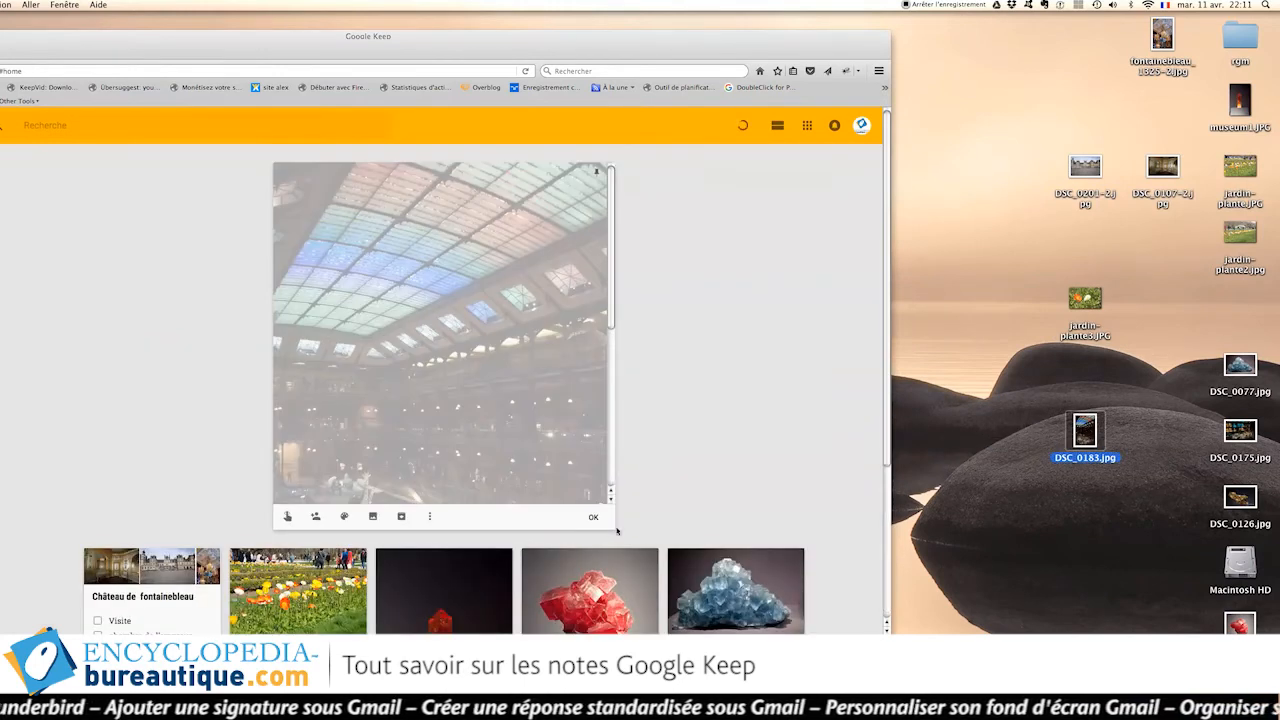
left_click(594, 518)
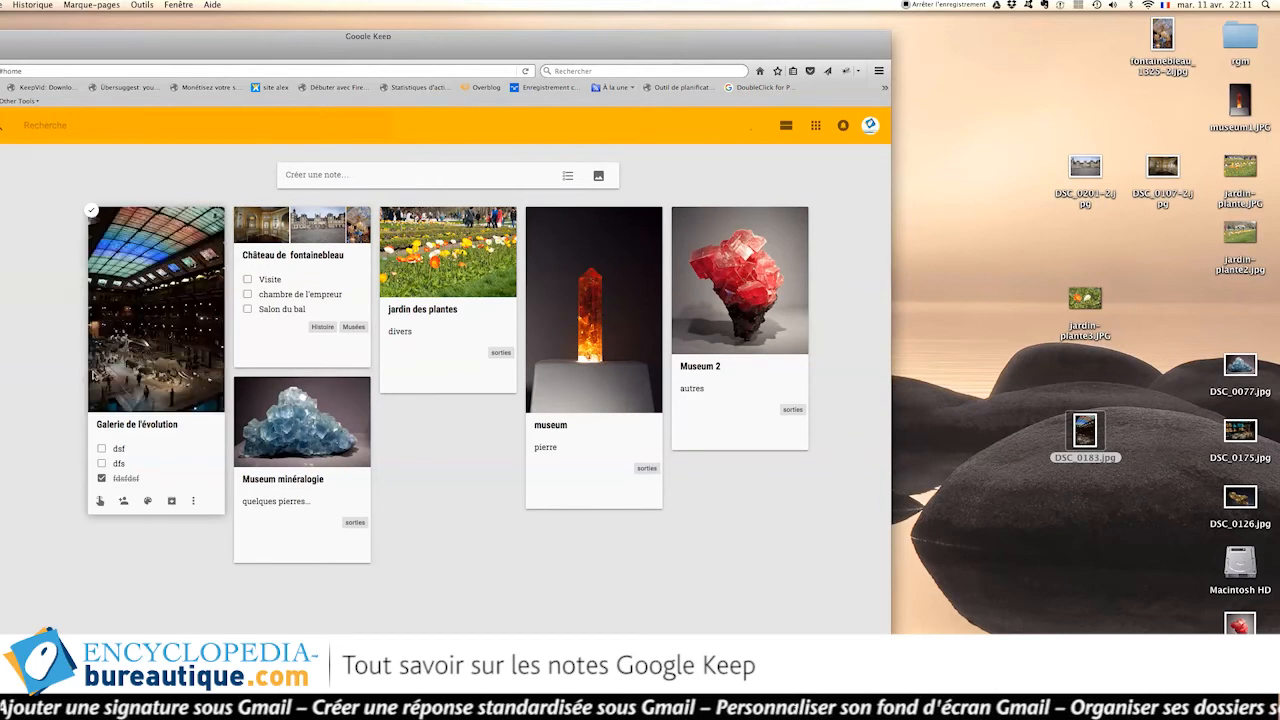
Reopen the Galerie note, add the DSC_0175.jpg photo, and close it.
left_click(146, 345)
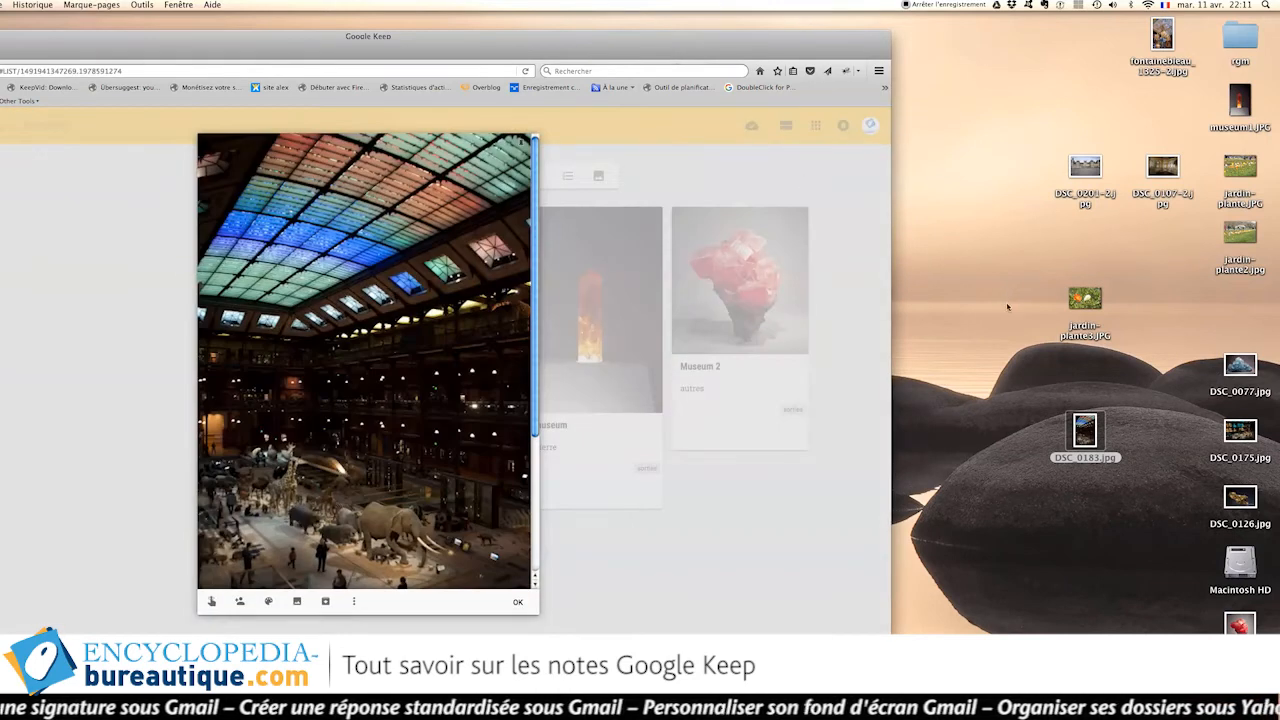
left_click_drag(1240, 432, 400, 243)
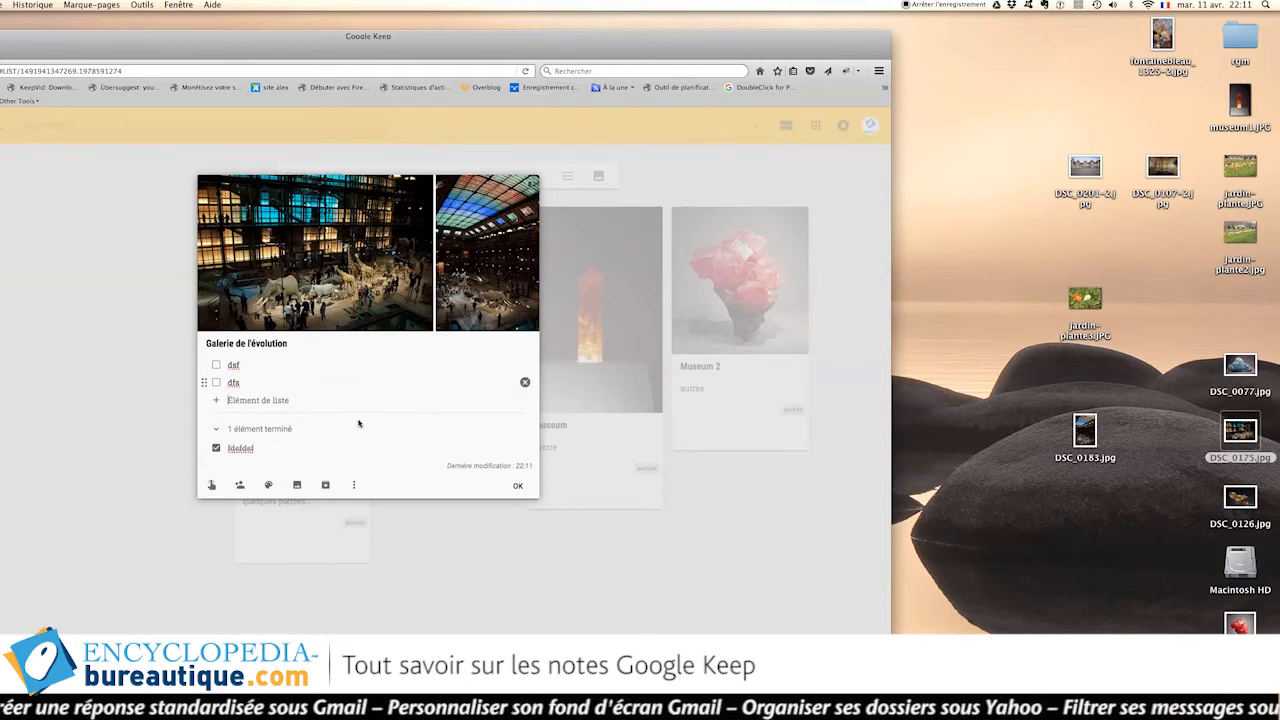
left_click(352, 452)
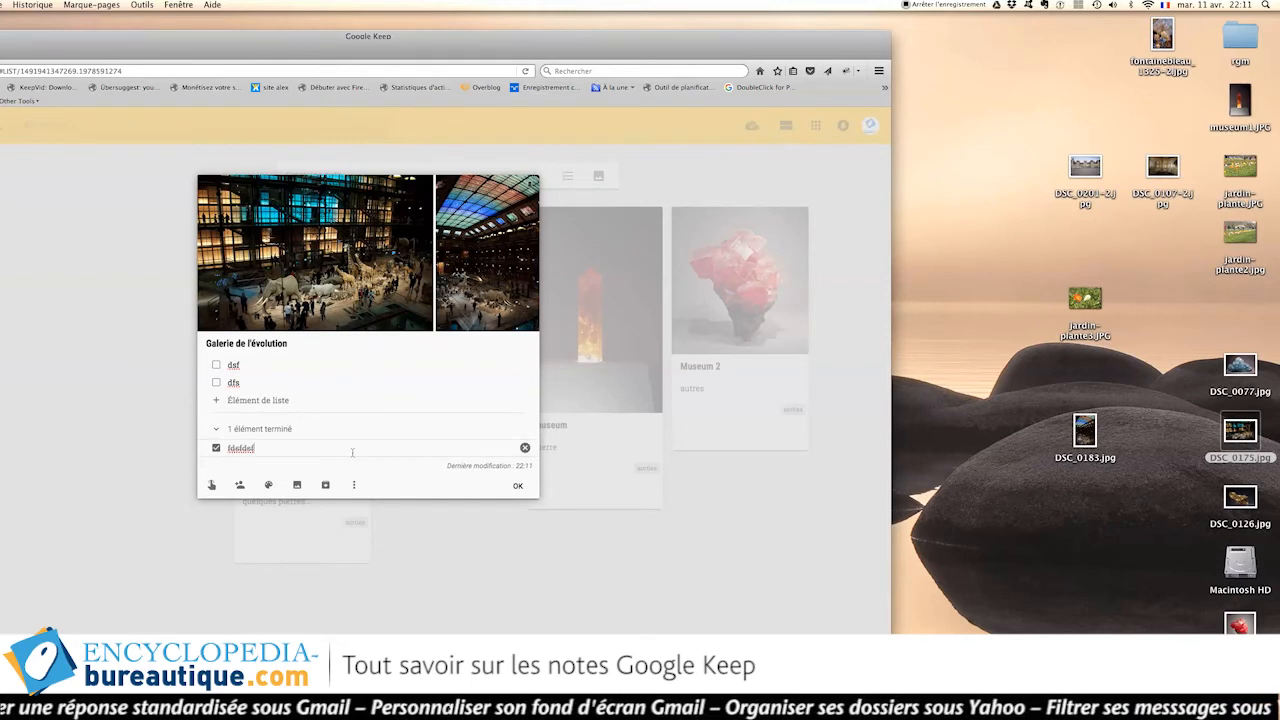
left_click(517, 485)
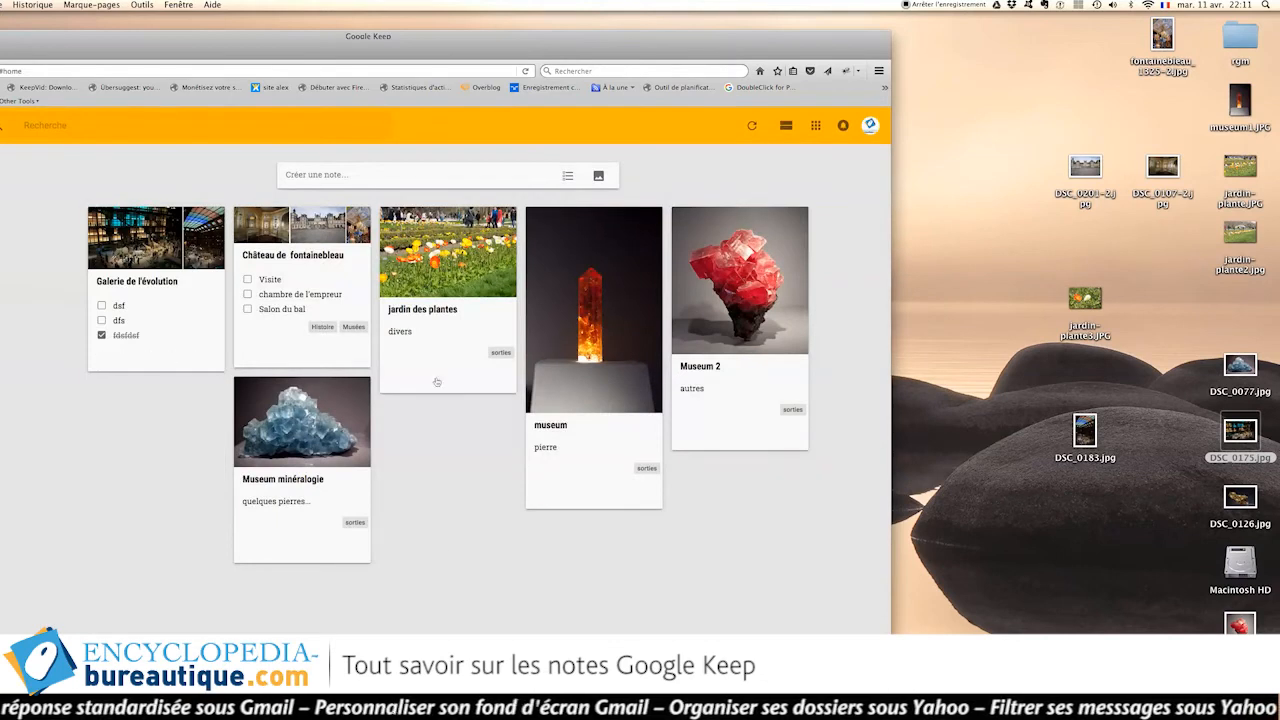
mouse_move(438, 380)
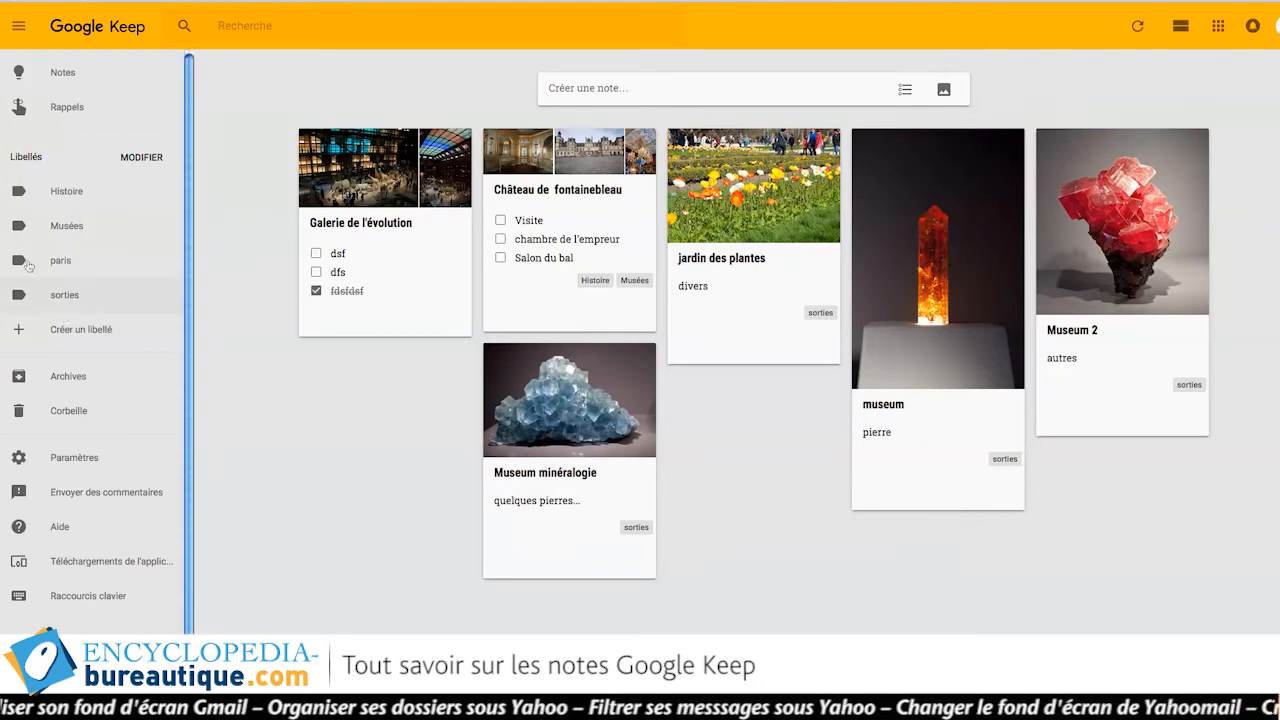
Create a new label named geologie in the label editor.
left_click(70, 337)
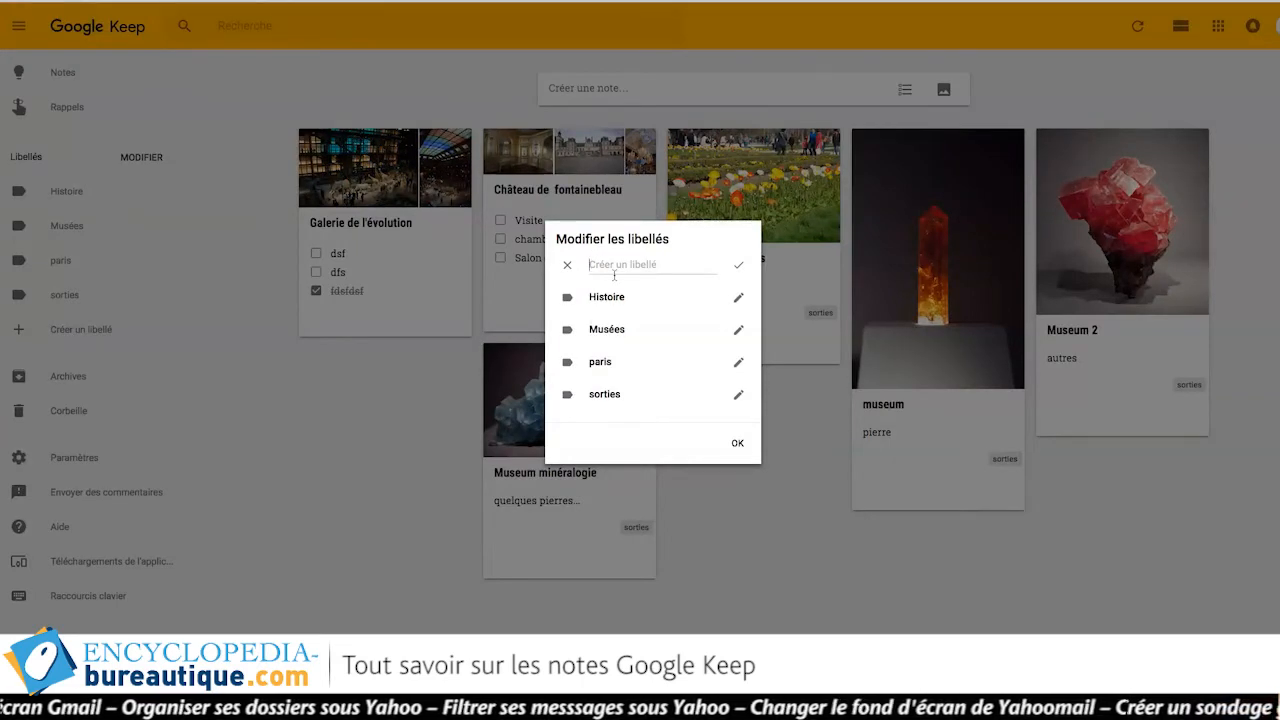
type("geologie")
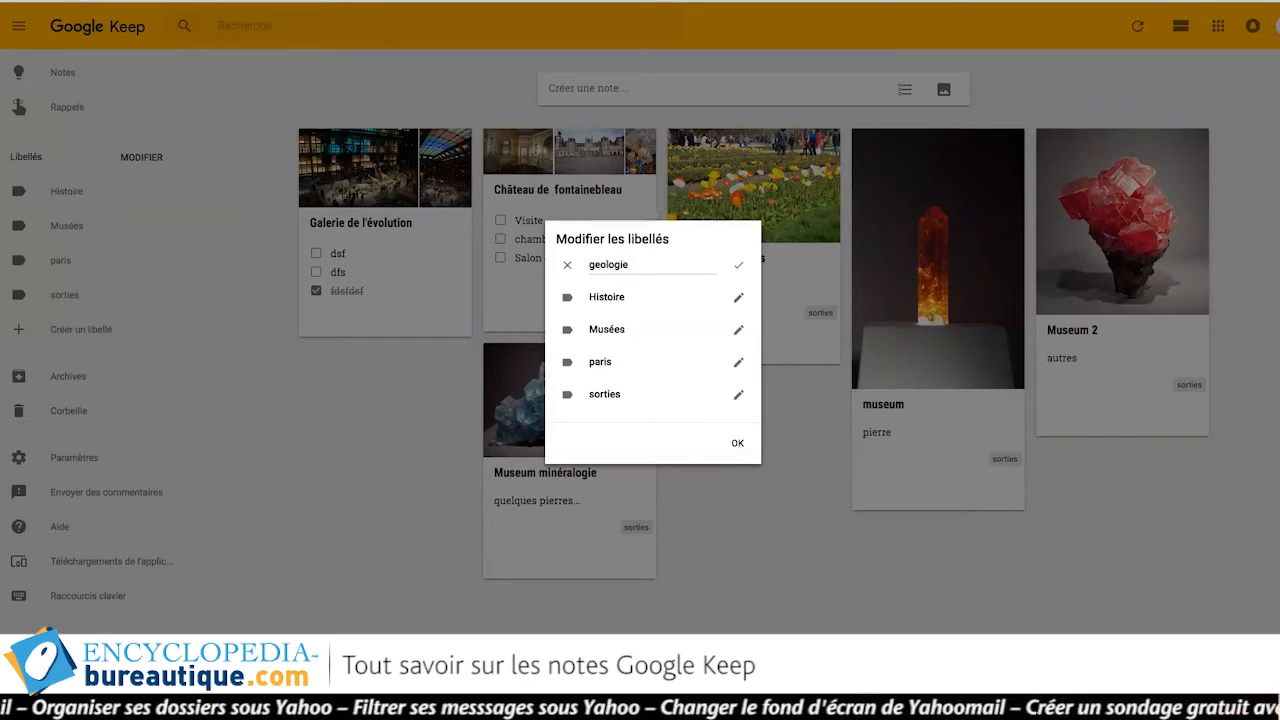
left_click(665, 393)
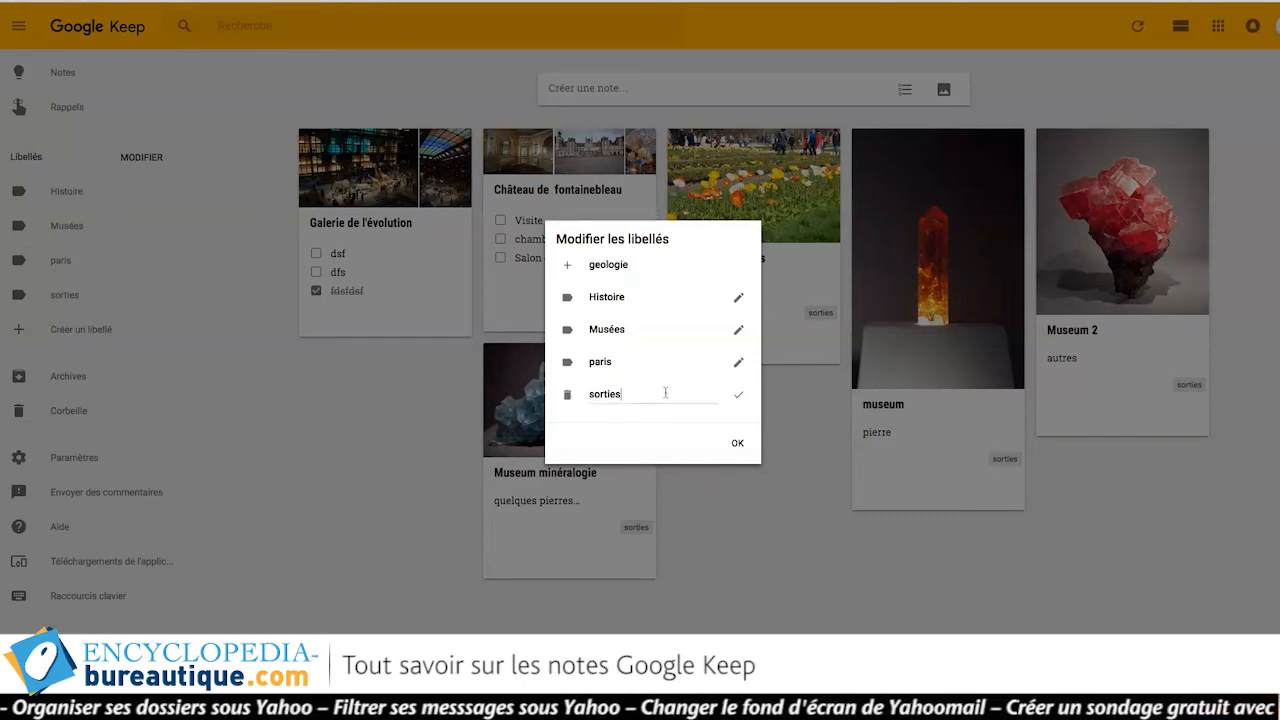
double_click(606, 264)
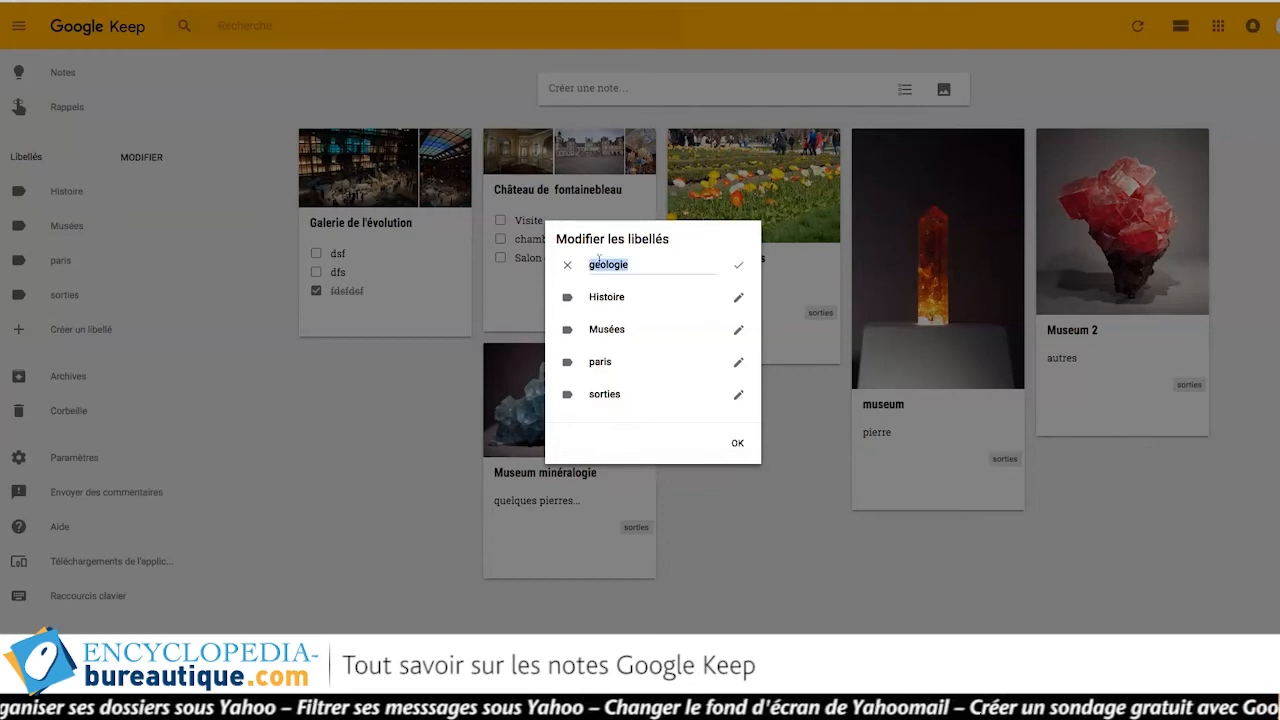
left_click(735, 266)
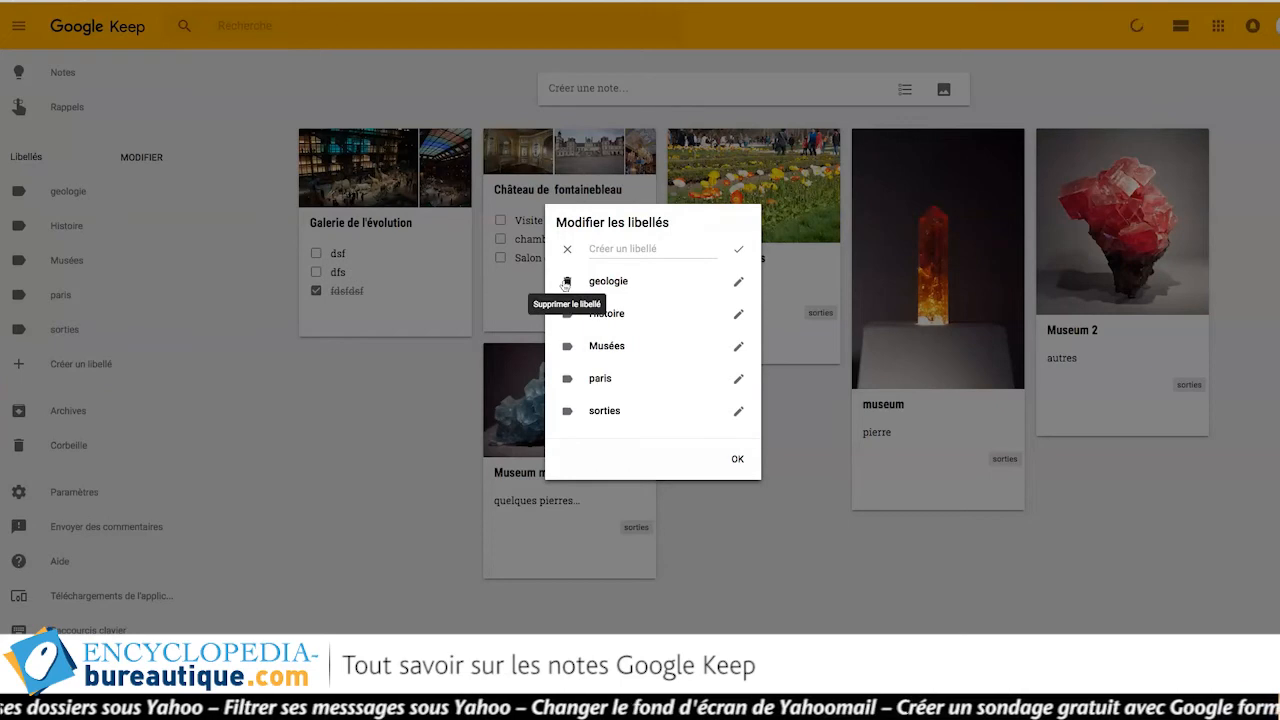
Delete the geologie label, confirm with Supprimer, and close the label editor.
left_click(566, 283)
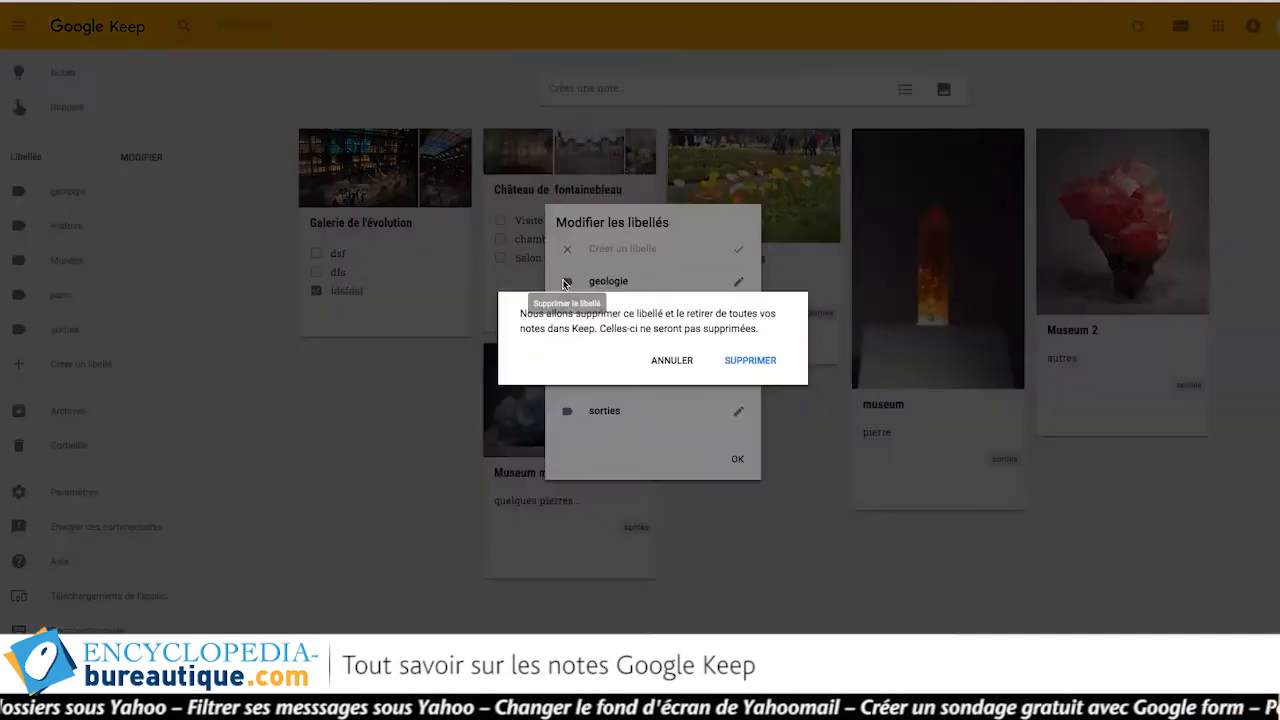
left_click(746, 368)
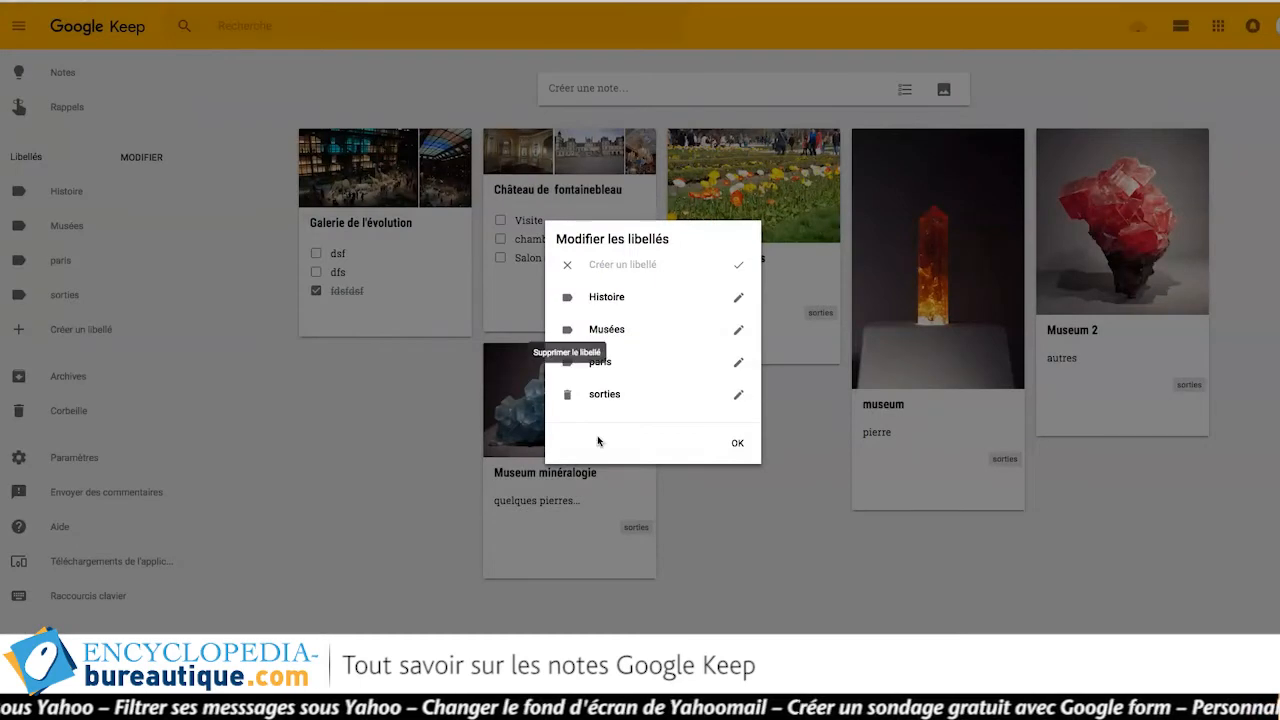
left_click(736, 300)
left_click(640, 297)
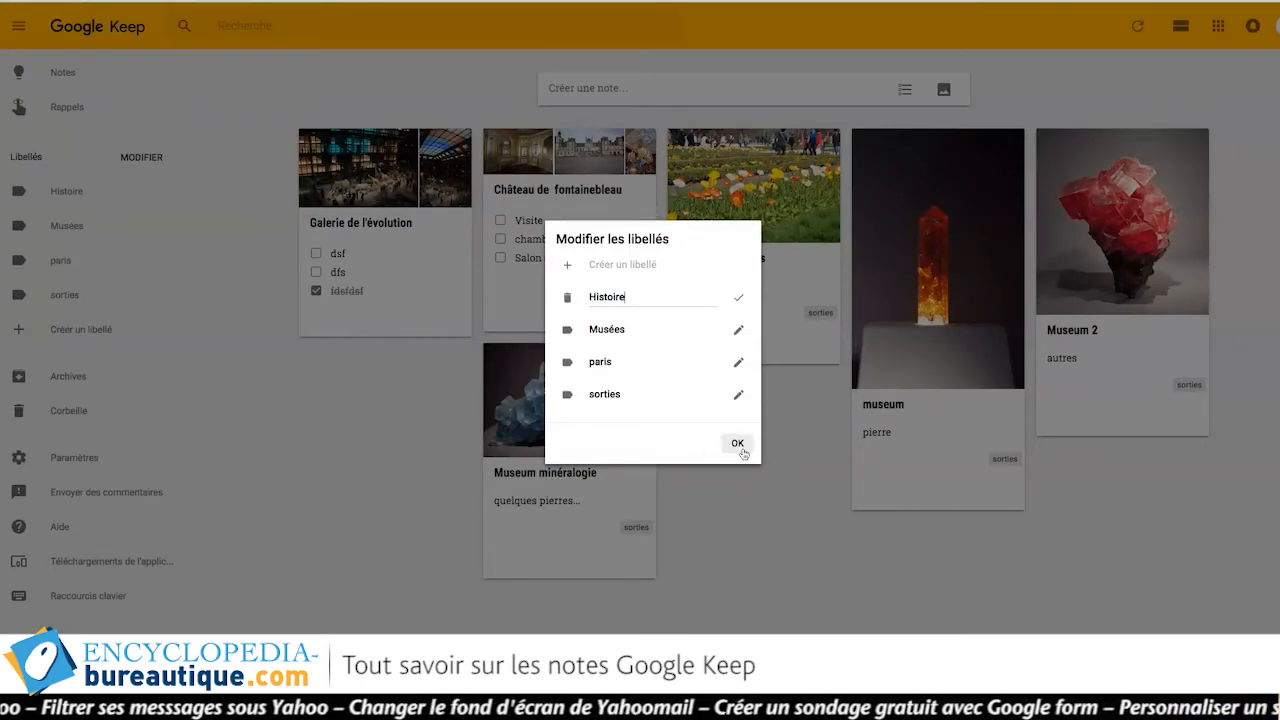
left_click(737, 443)
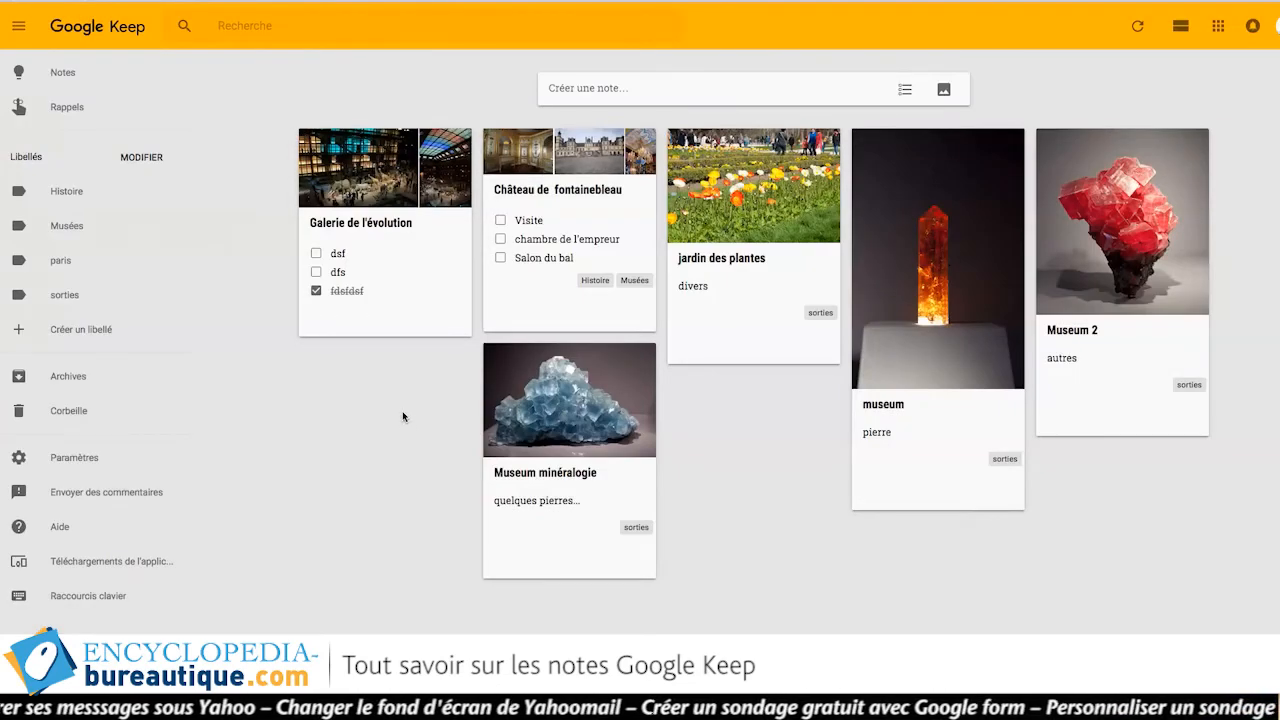
Use the Galerie card's ⋮ menu to tick the Musées, paris and sorties labels.
mouse_move(389, 283)
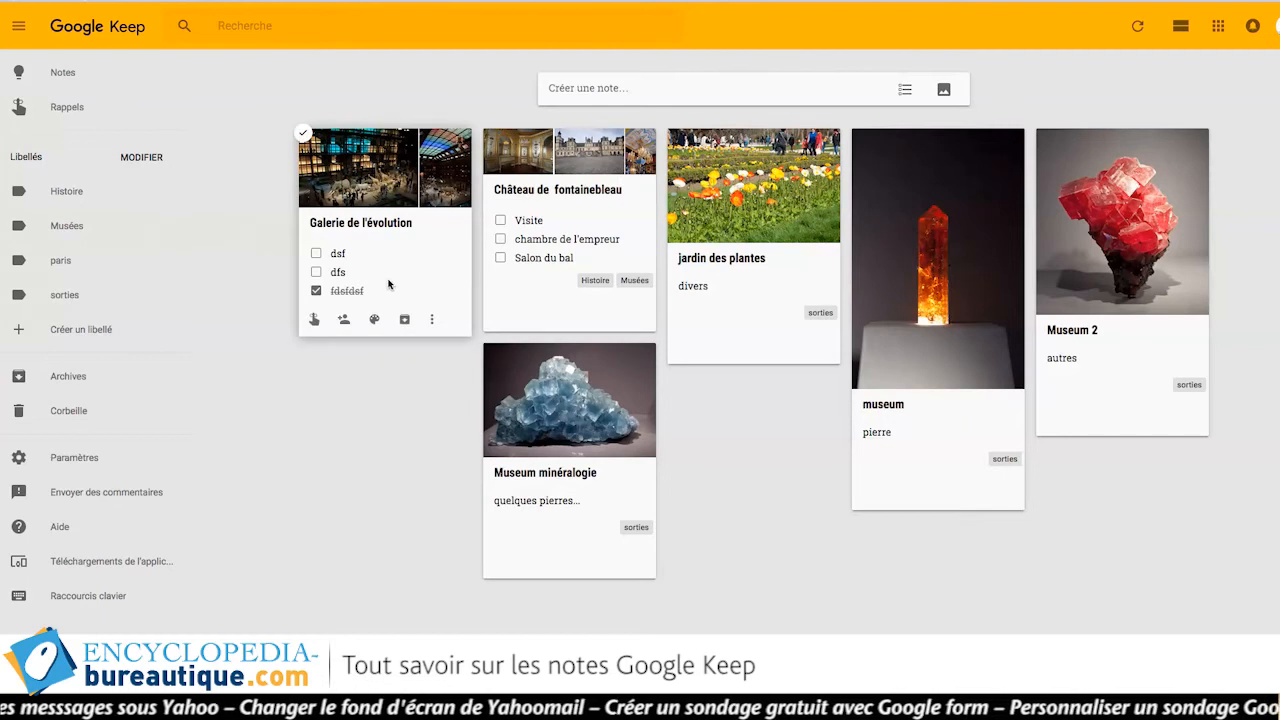
left_click(432, 321)
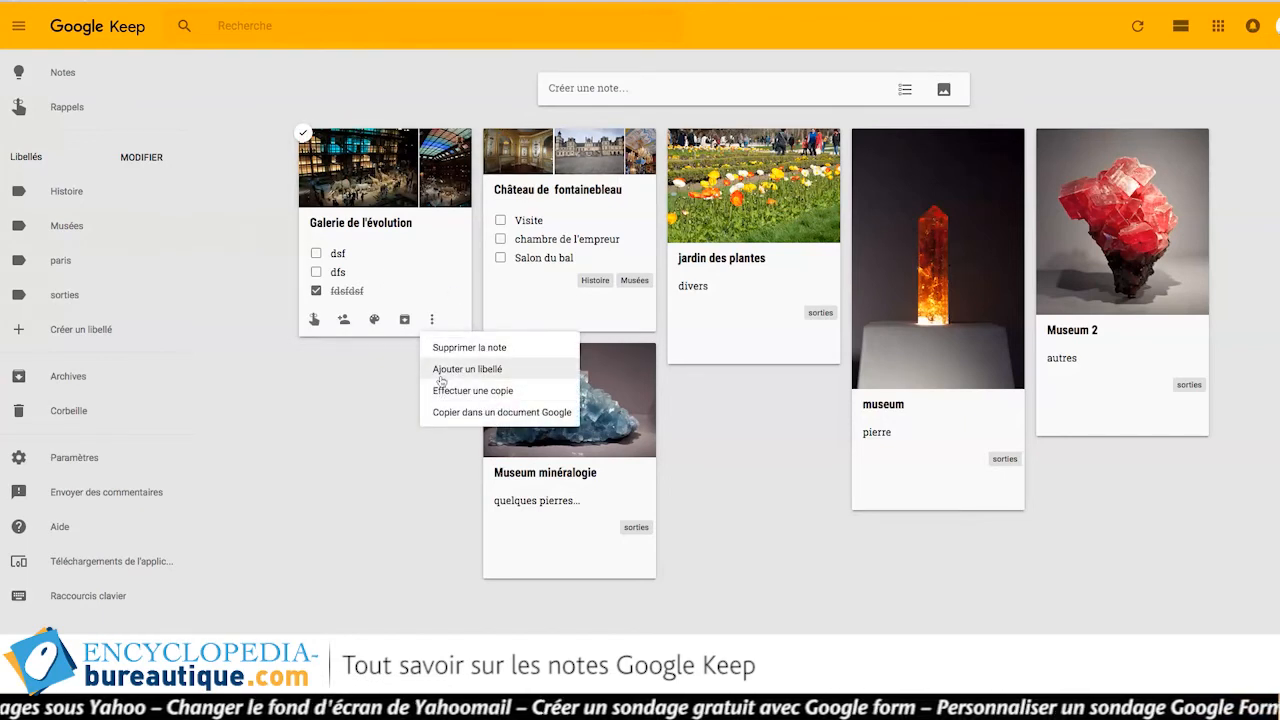
left_click(497, 380)
left_click(435, 419)
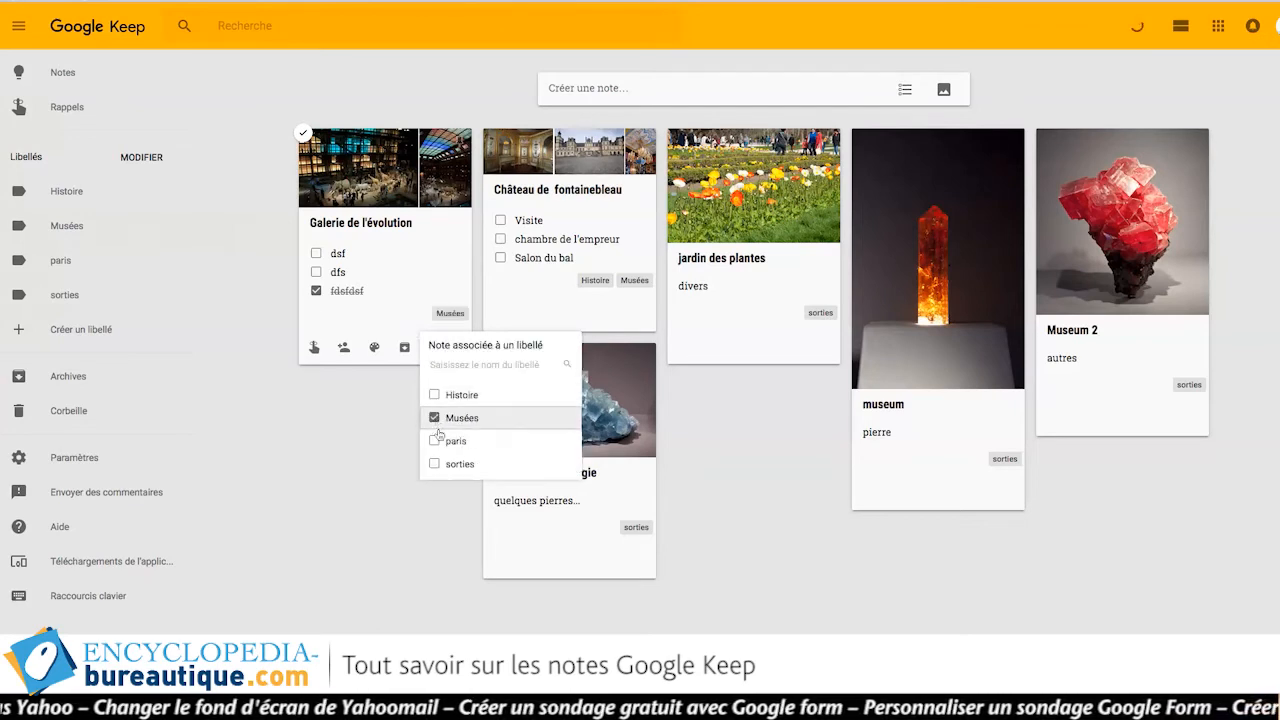
left_click(435, 441)
left_click(435, 463)
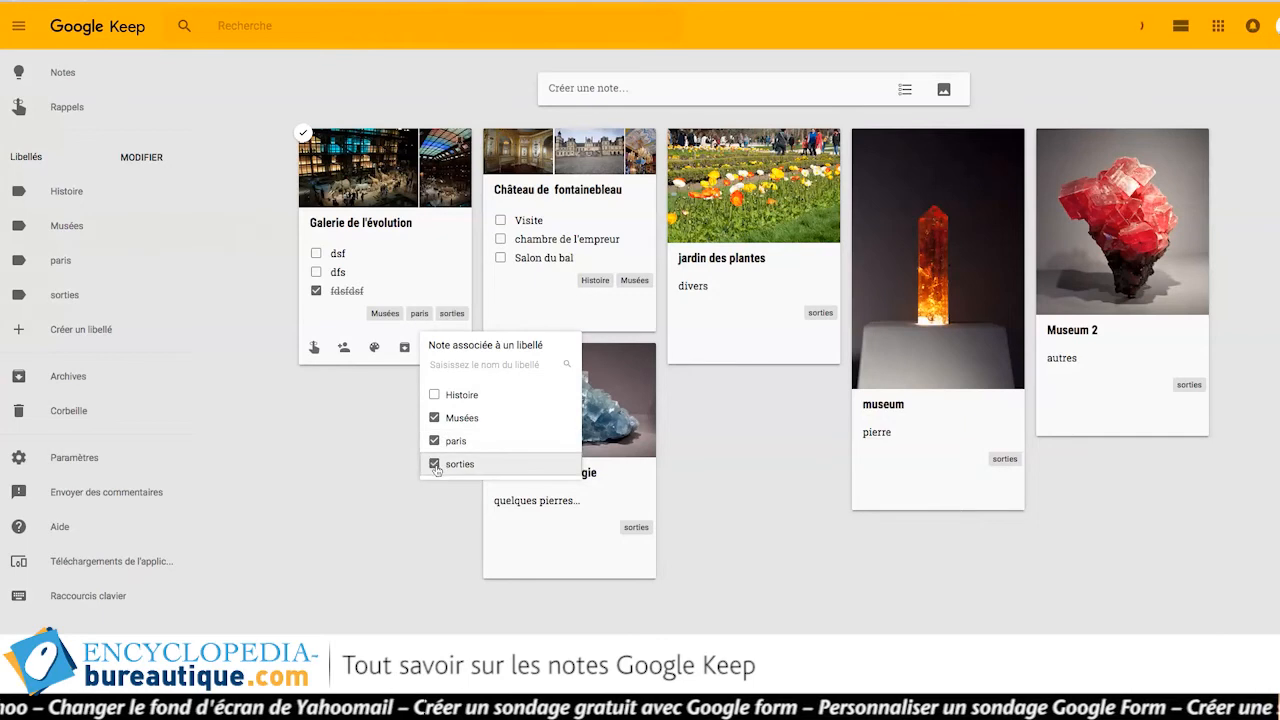
left_click(352, 444)
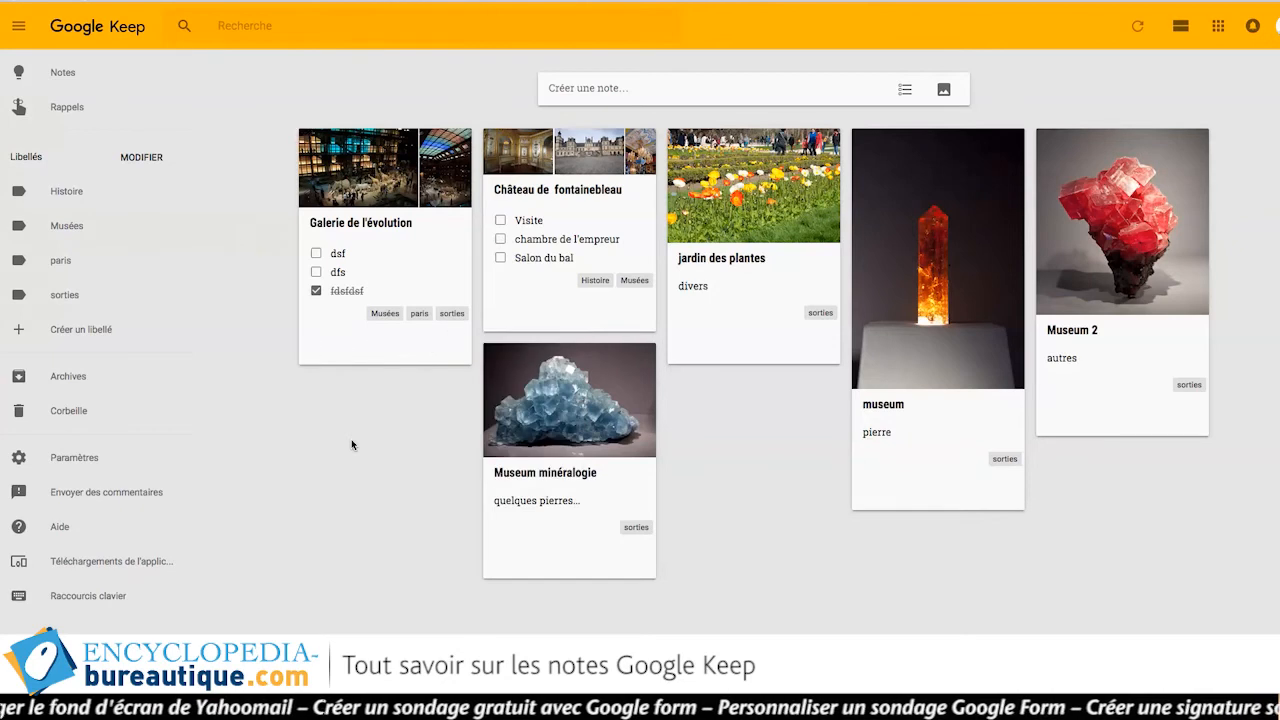
left_click(72, 191)
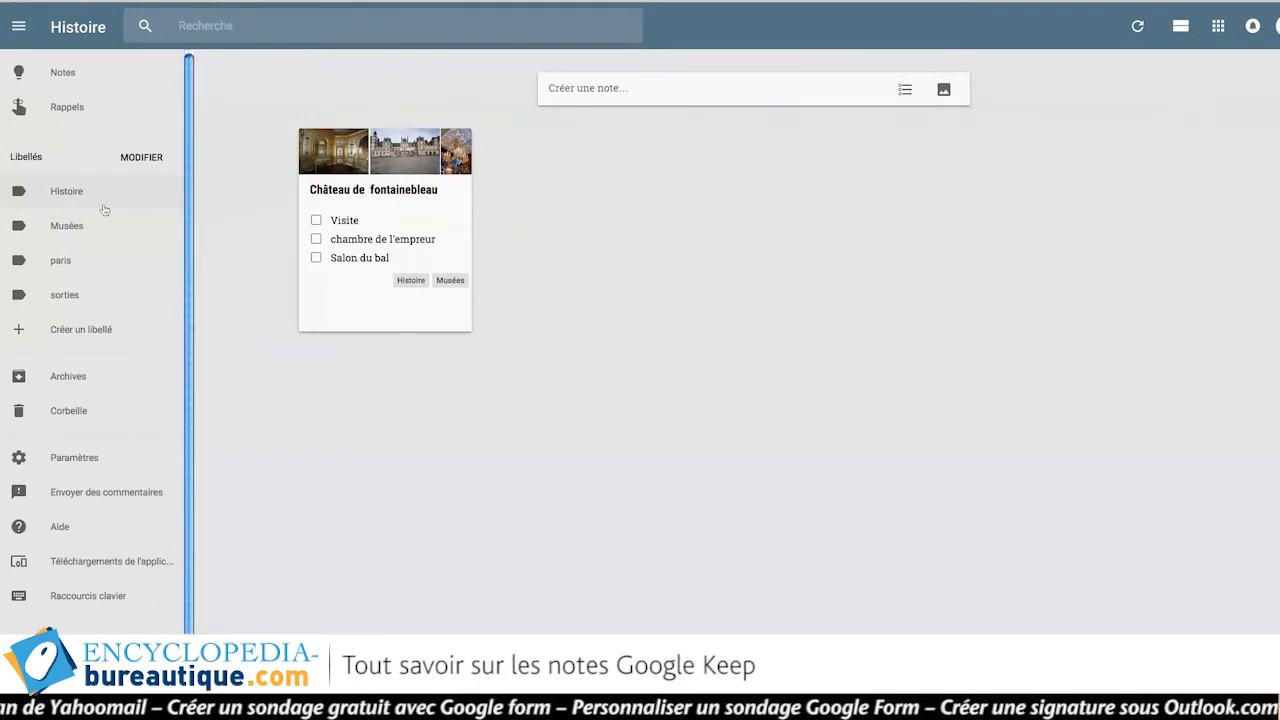
left_click(84, 232)
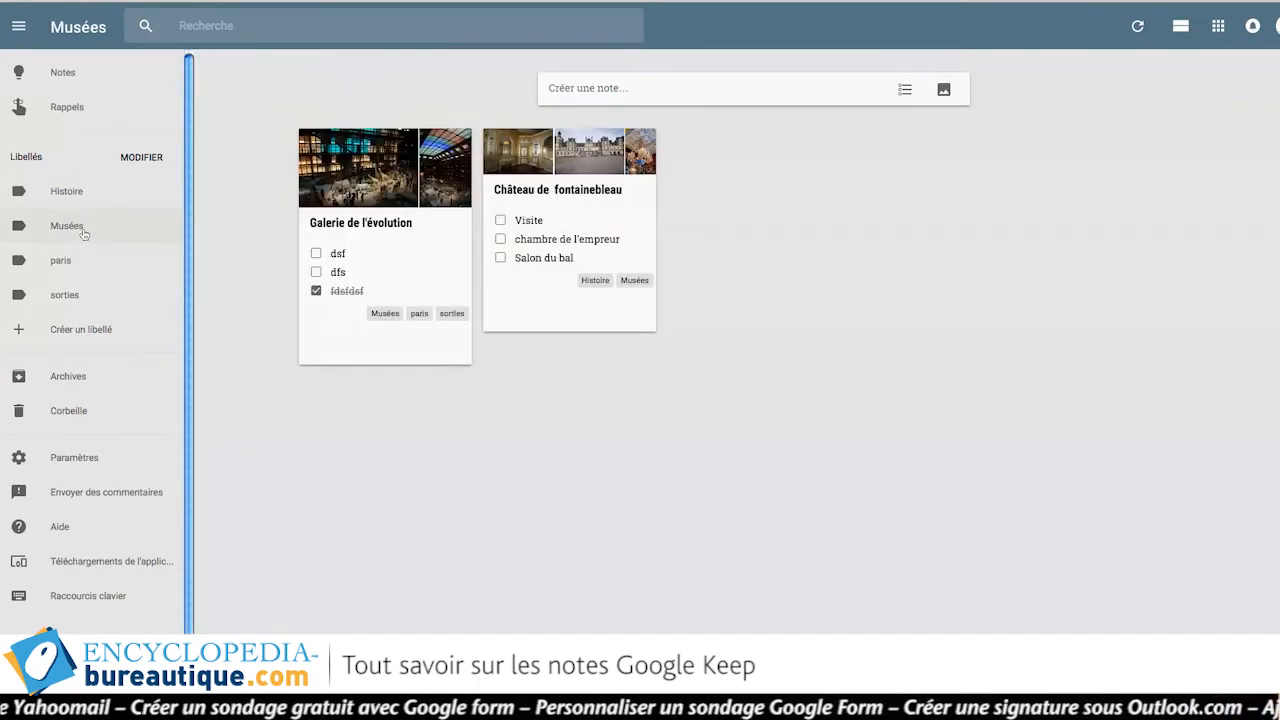
left_click(66, 265)
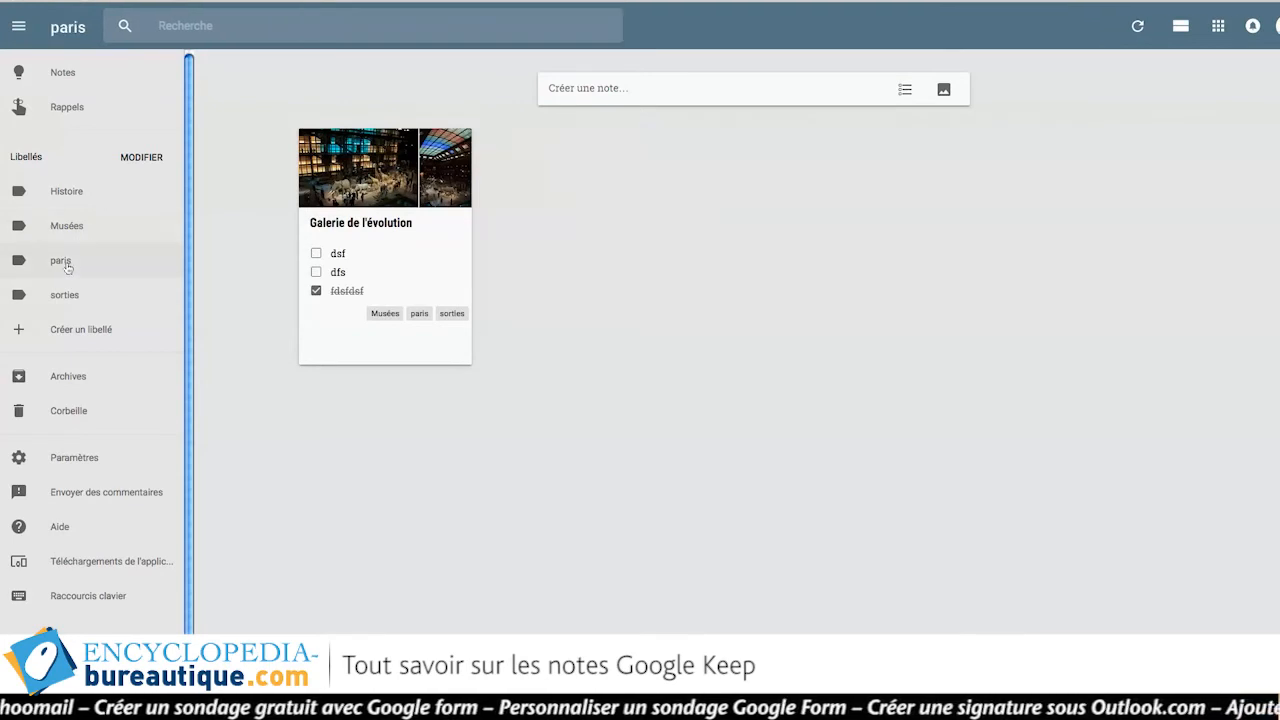
left_click(70, 305)
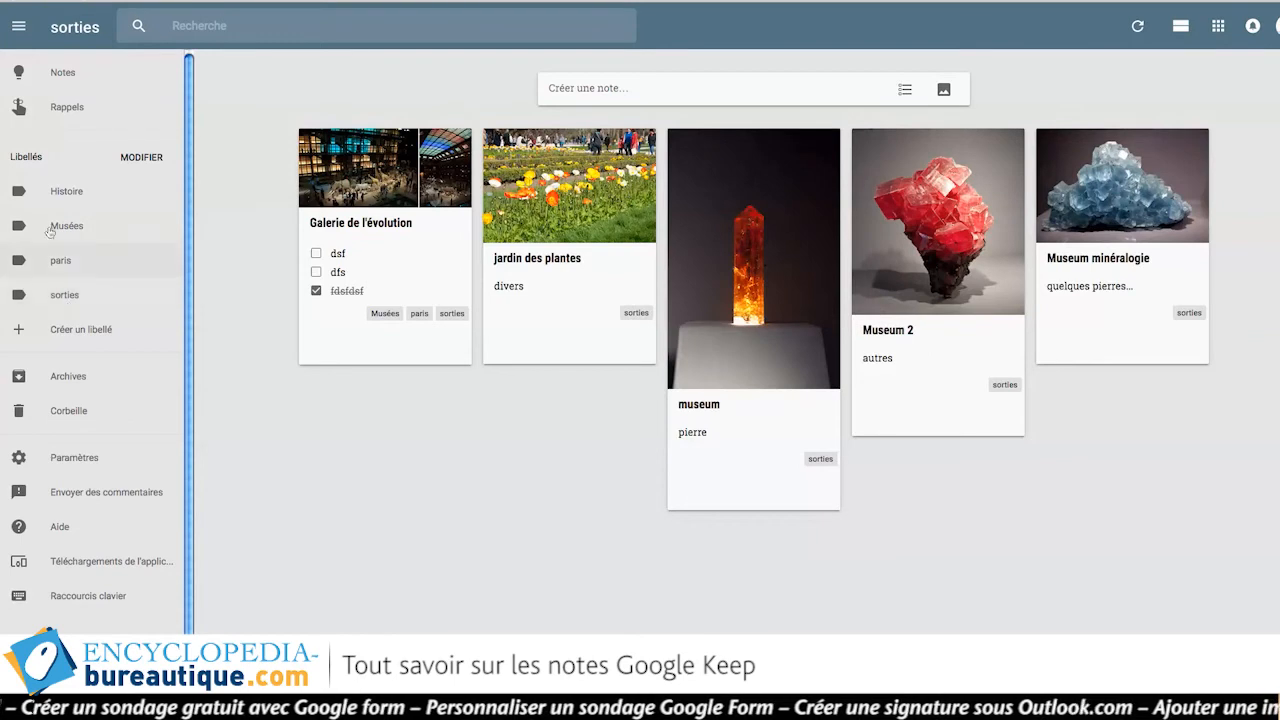
left_click(65, 73)
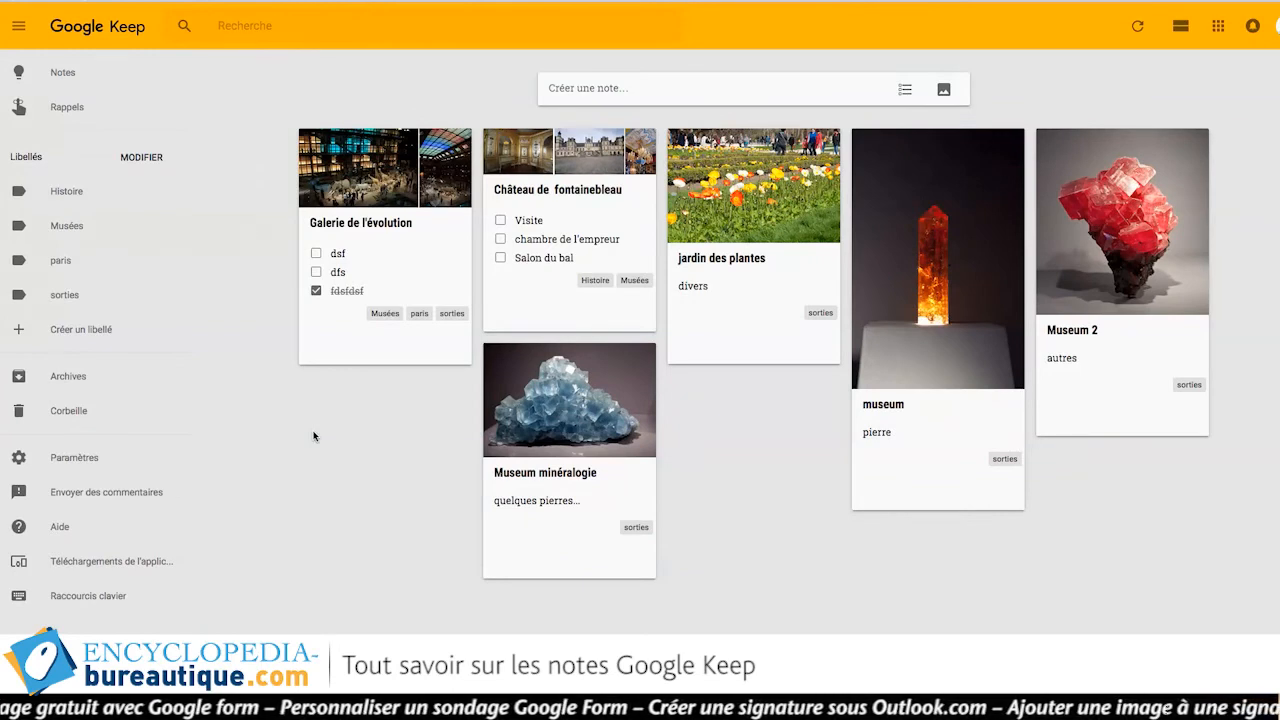
Colour the Galerie de l'évolution note grey and the Château de fontainebleau note yellow.
mouse_move(373, 347)
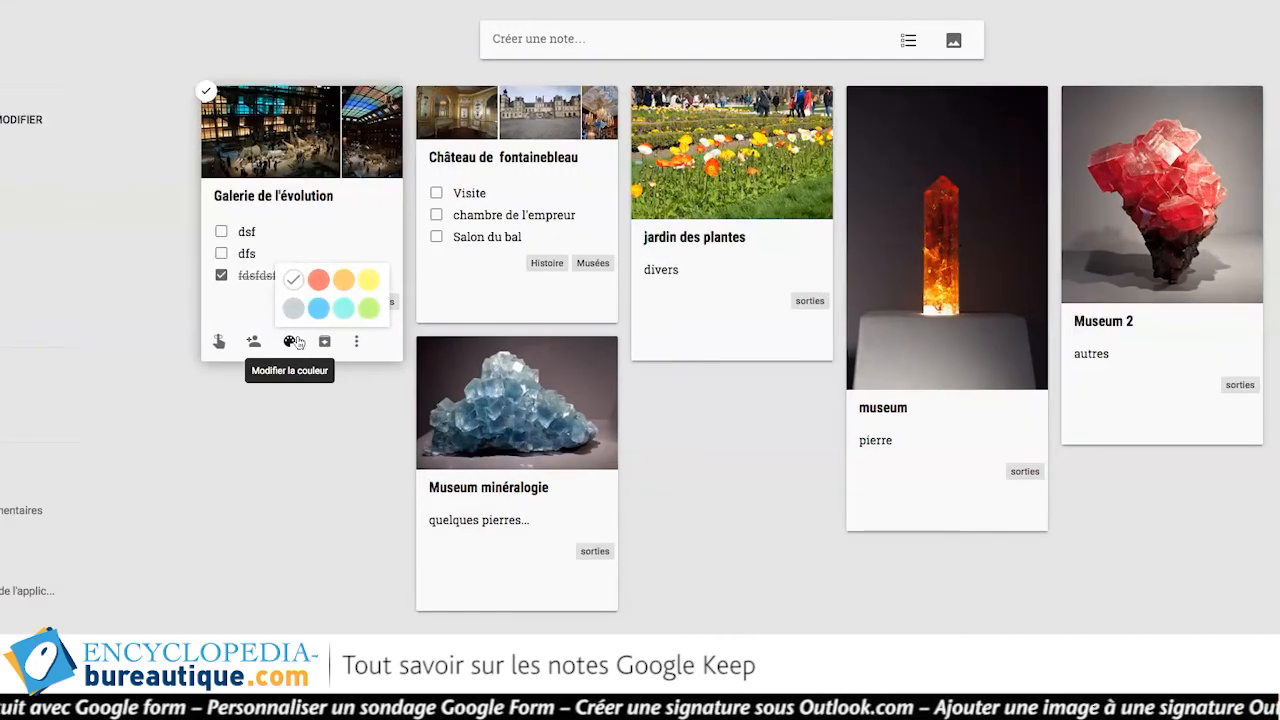
left_click(293, 308)
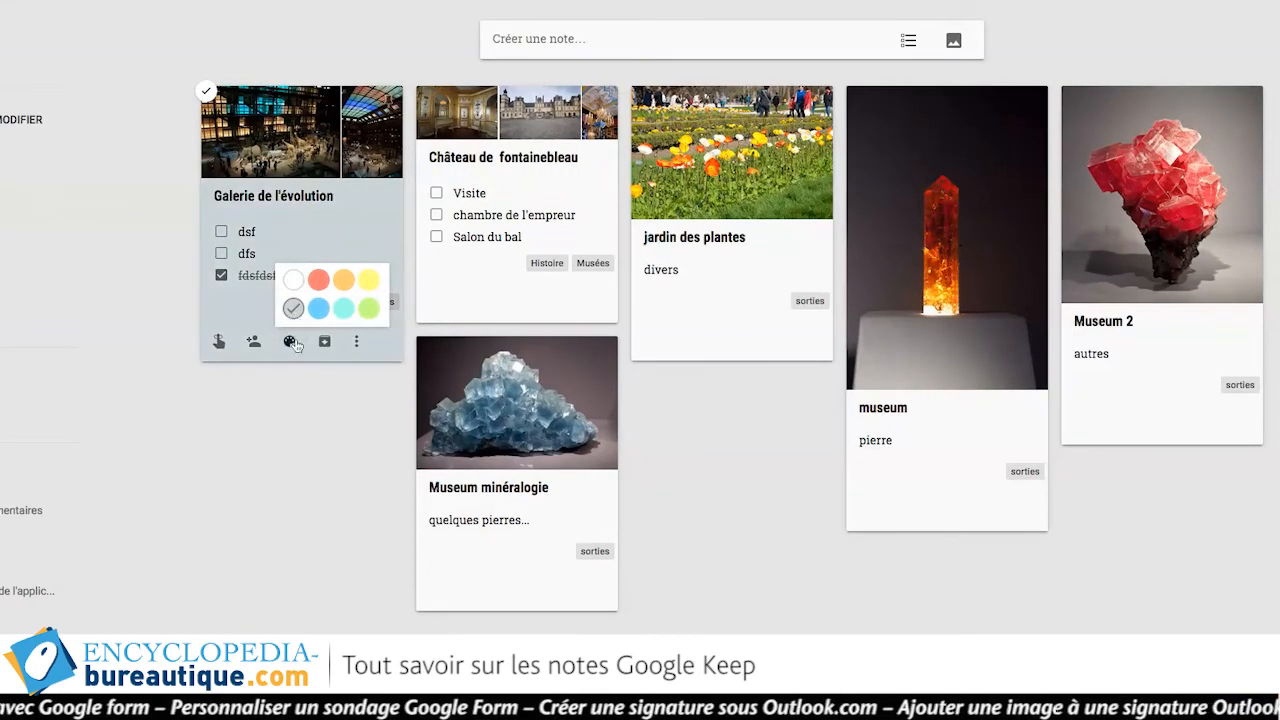
mouse_move(504, 302)
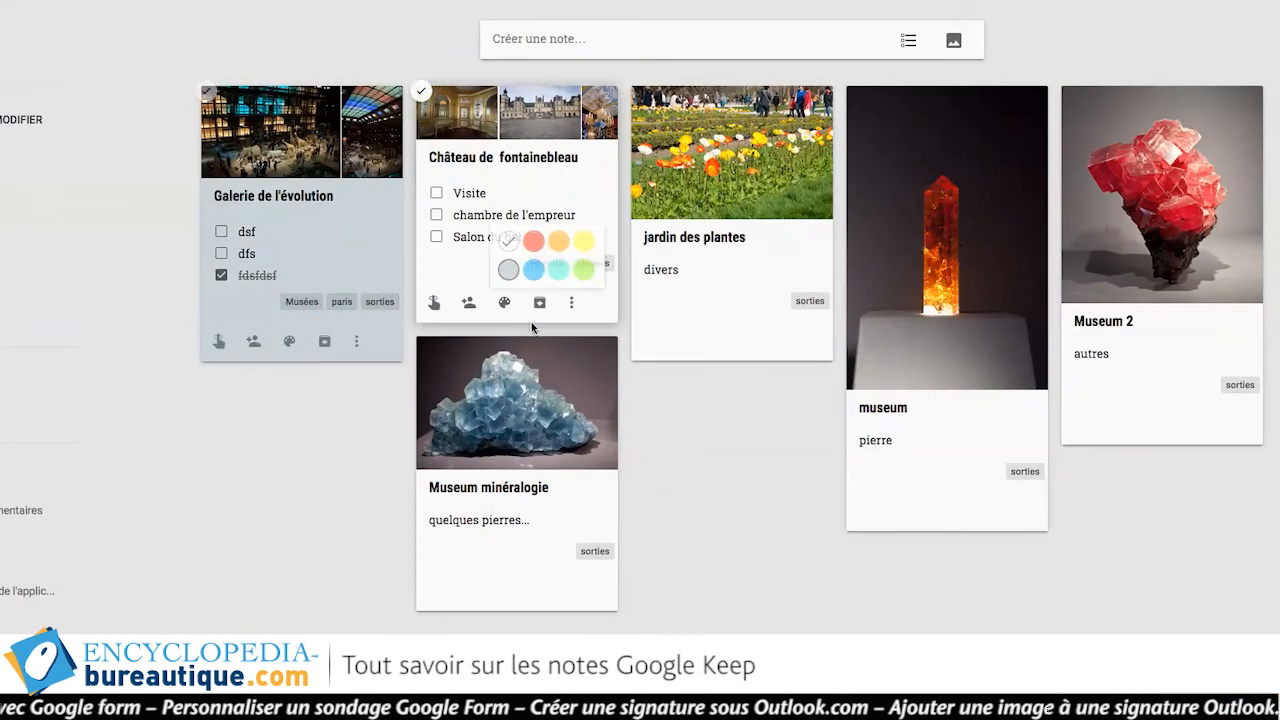
left_click(584, 241)
Colour the museum note red and the jardin des plantes note blue.
mouse_move(716, 348)
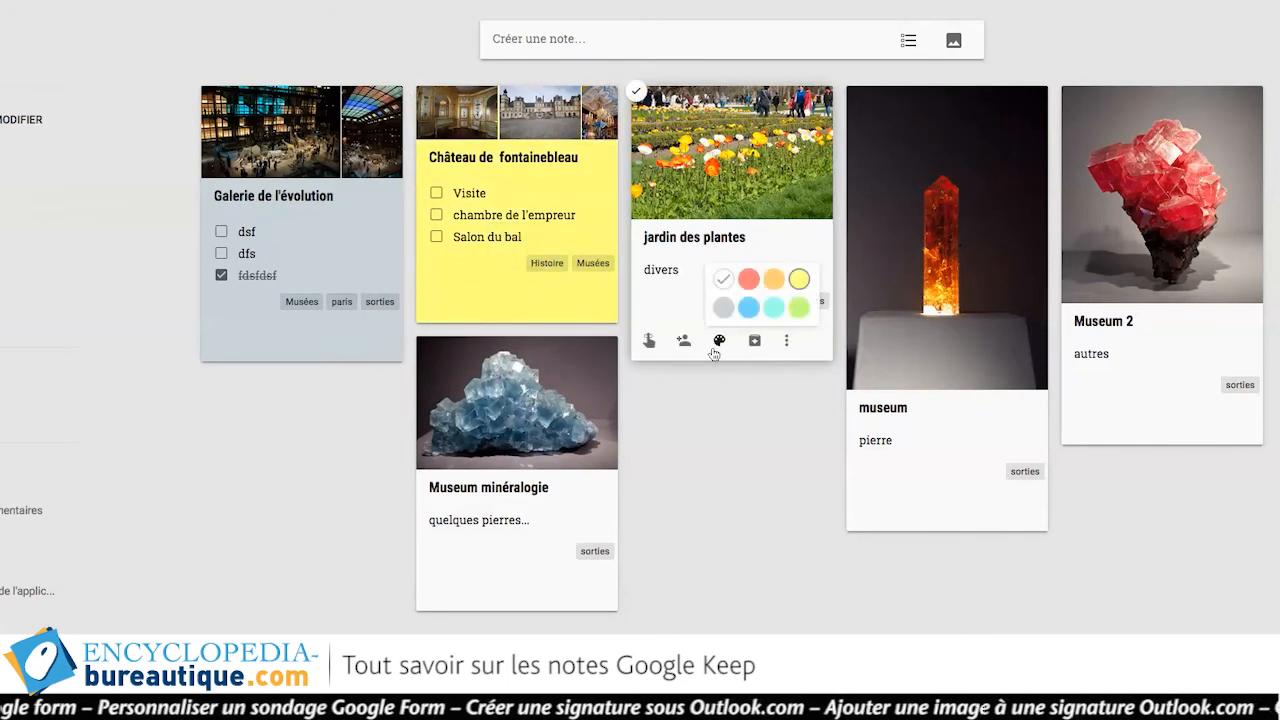
left_click(769, 306)
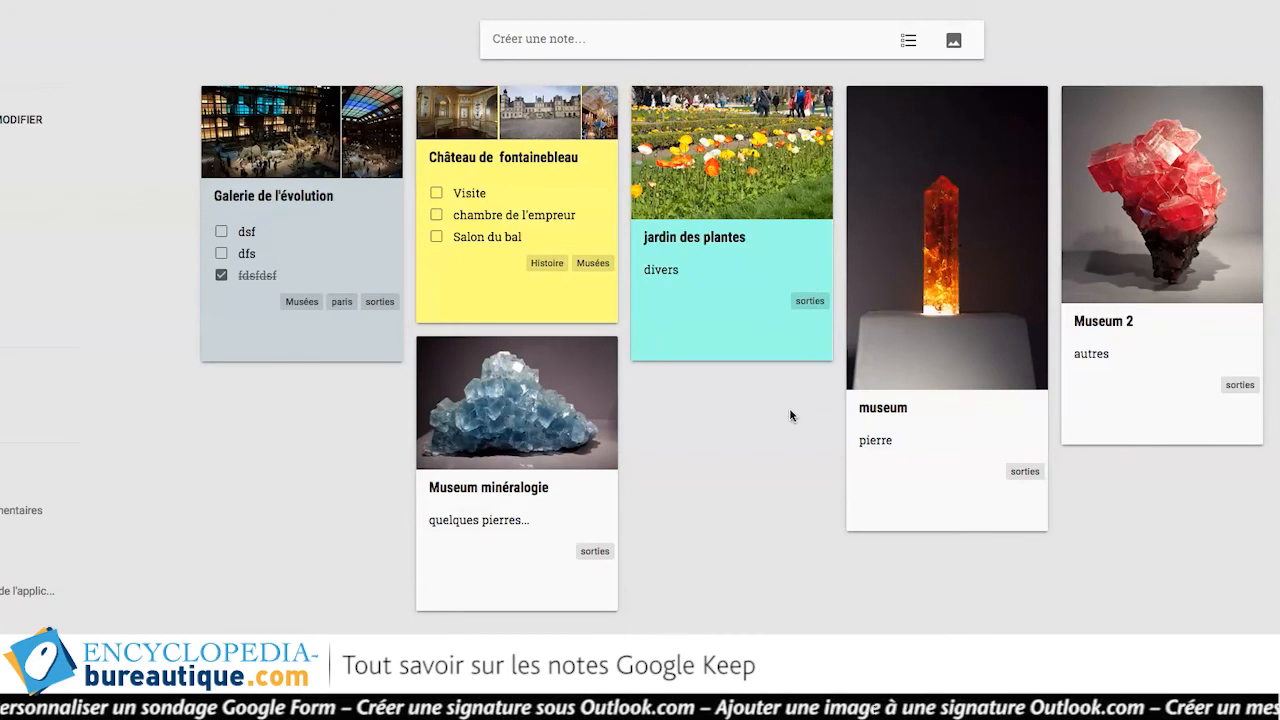
mouse_move(938, 513)
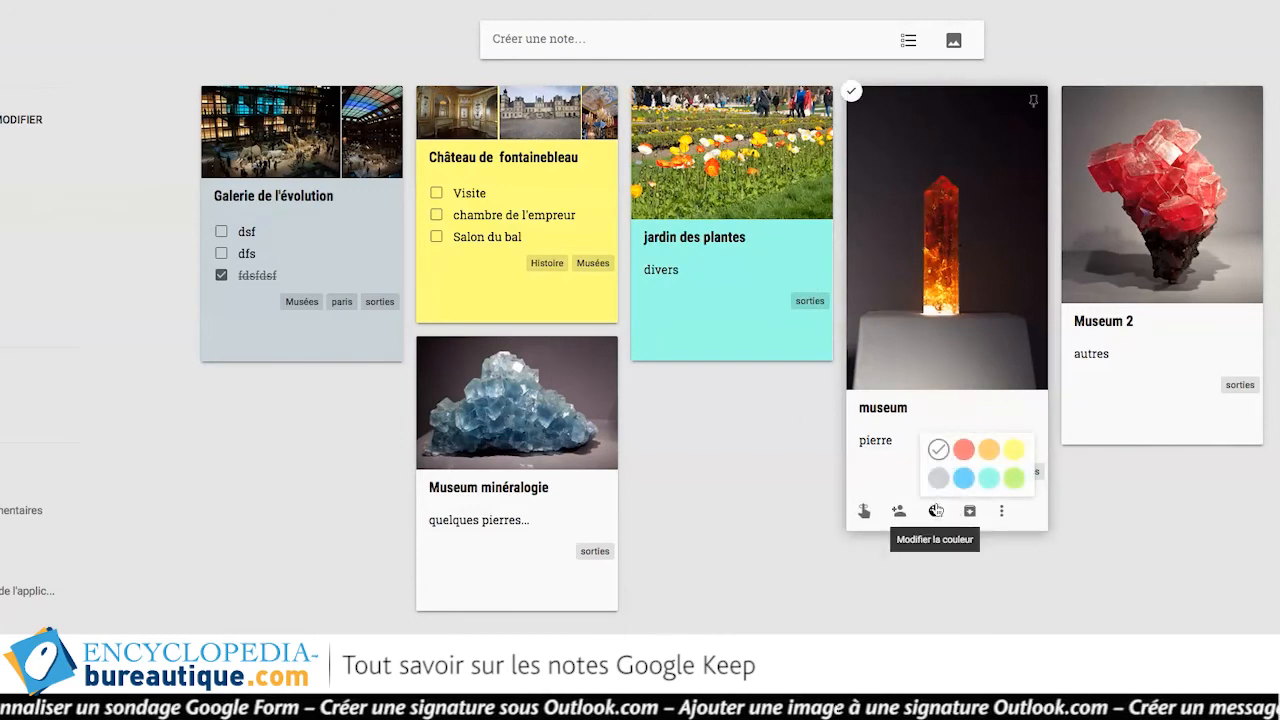
left_click(962, 449)
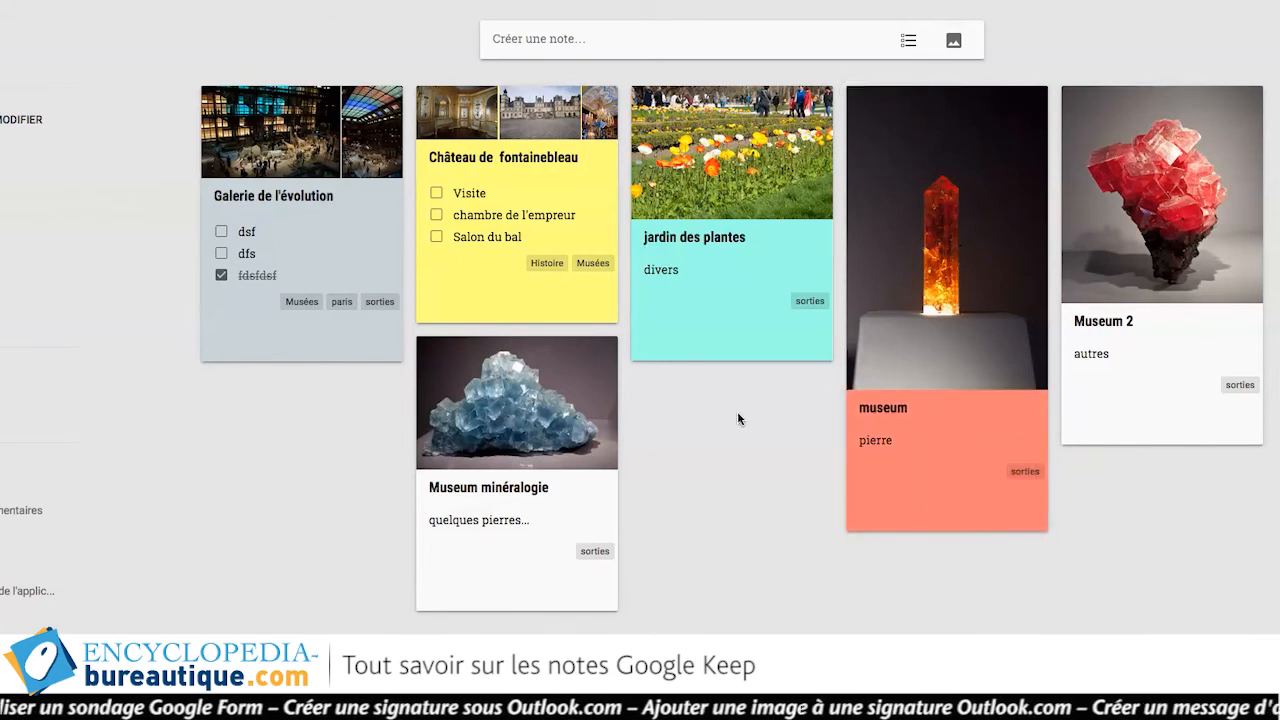
mouse_move(716, 343)
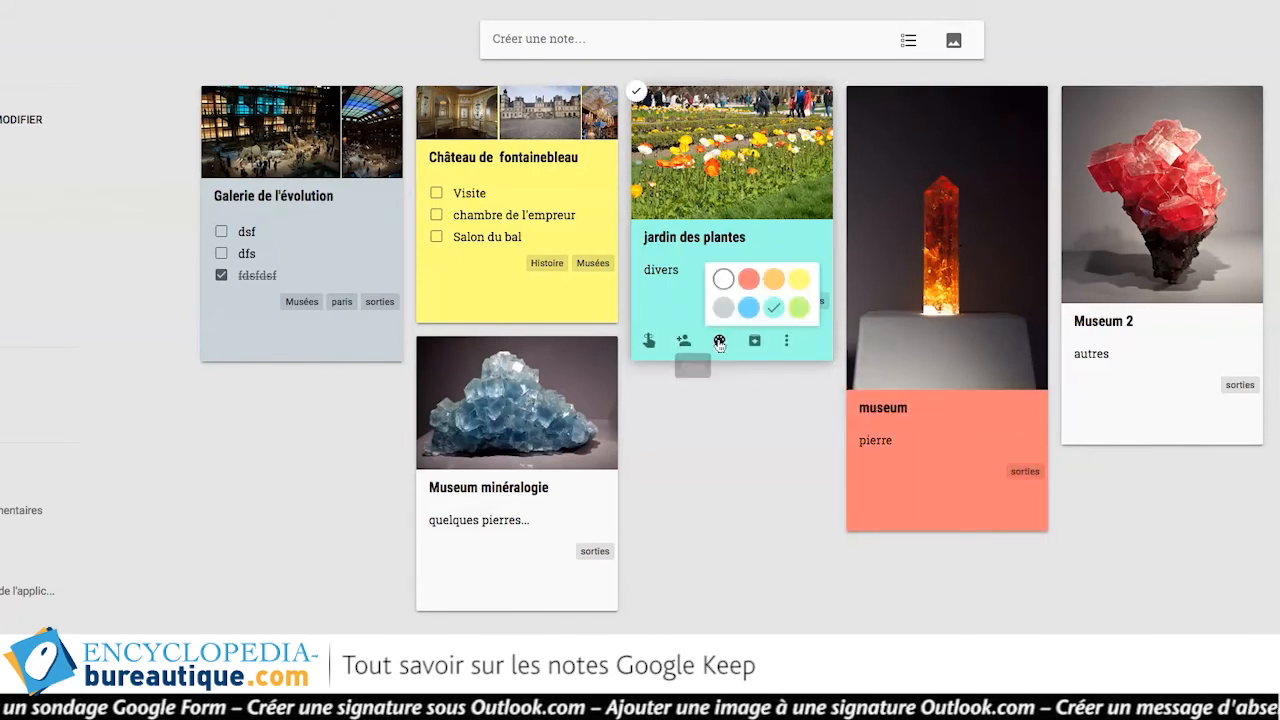
left_click(747, 307)
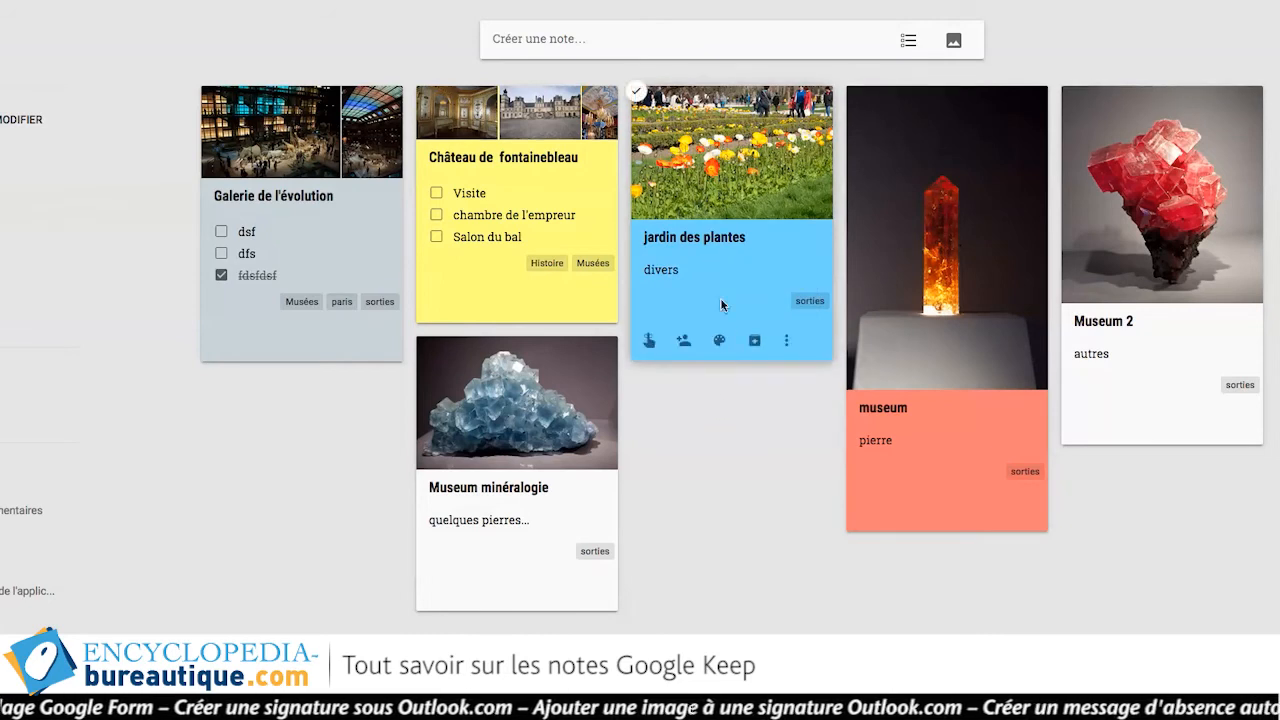
Save a custom jardin des plantes reminder: 20 avr. 2017, 12:06, repeating Une seule fois.
left_click(649, 342)
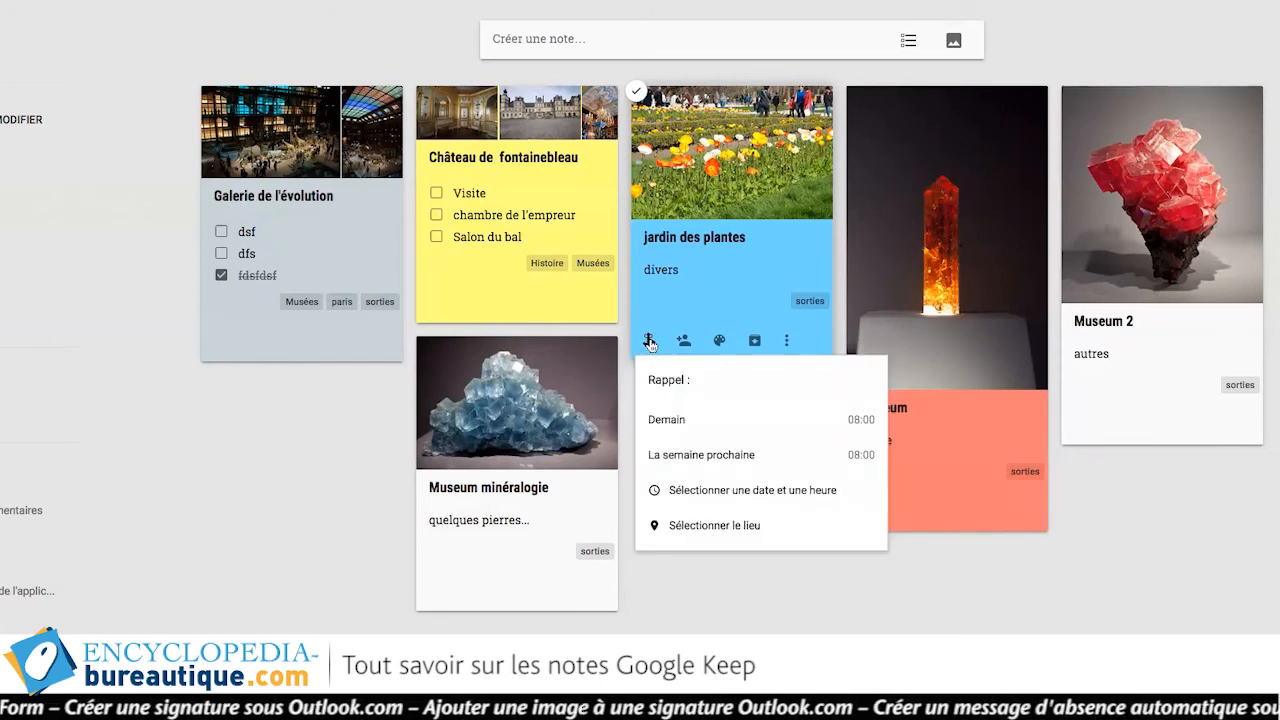
left_click(667, 428)
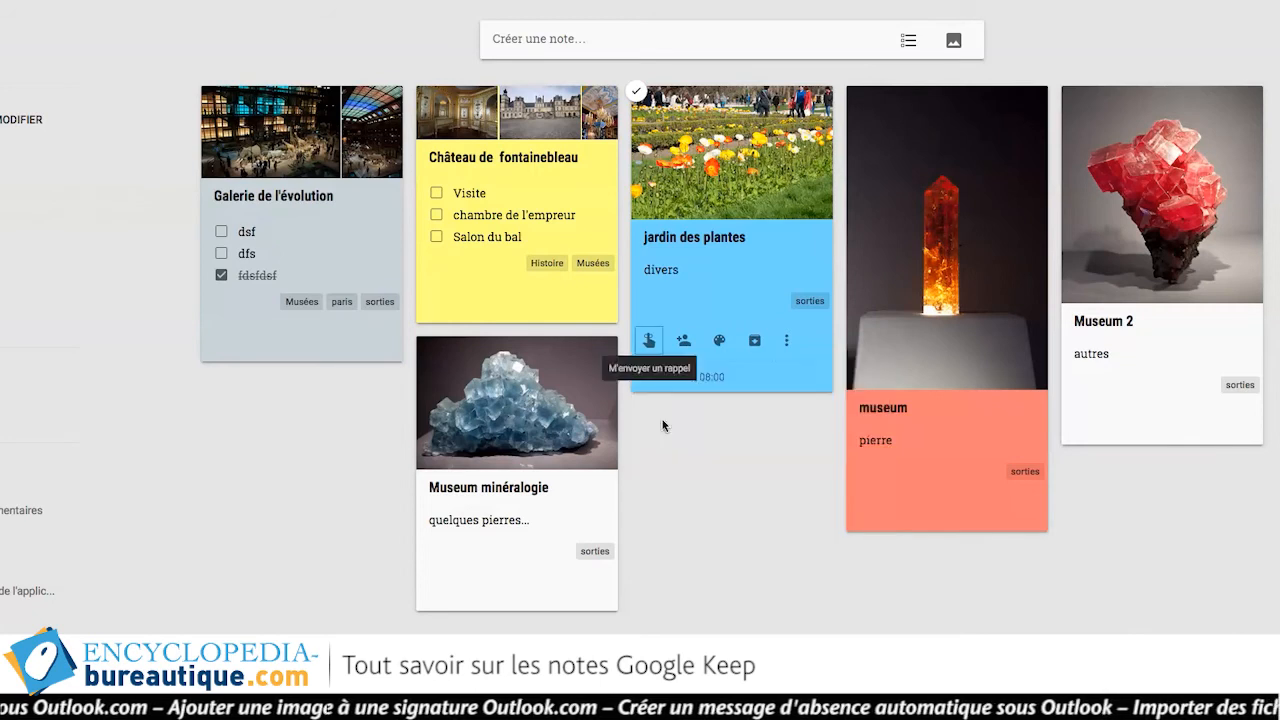
left_click(651, 343)
left_click(703, 420)
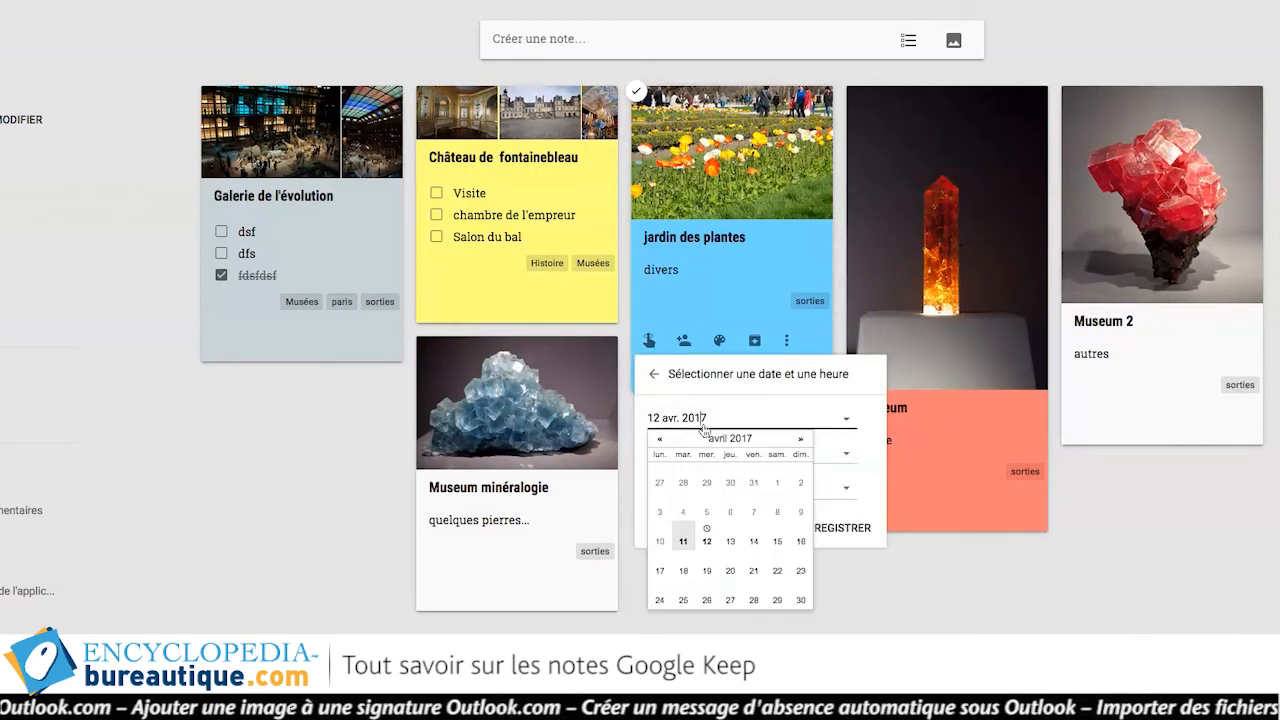
left_click(730, 570)
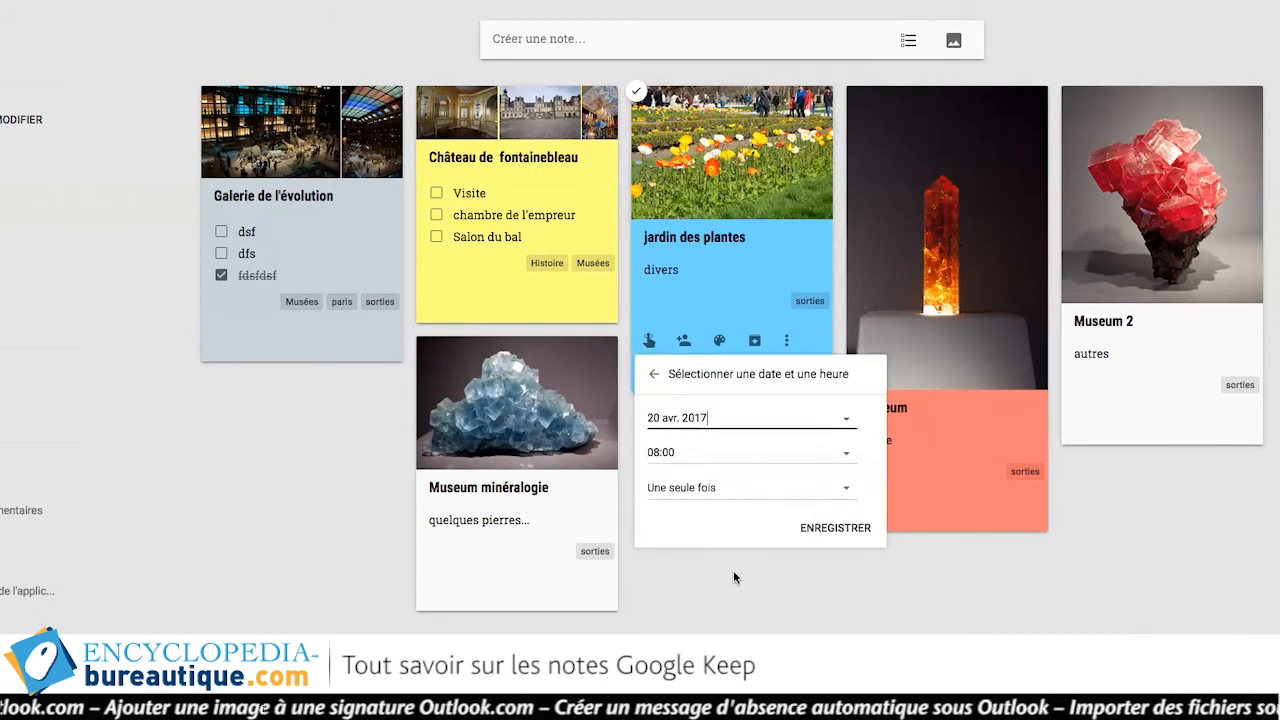
left_click(704, 453)
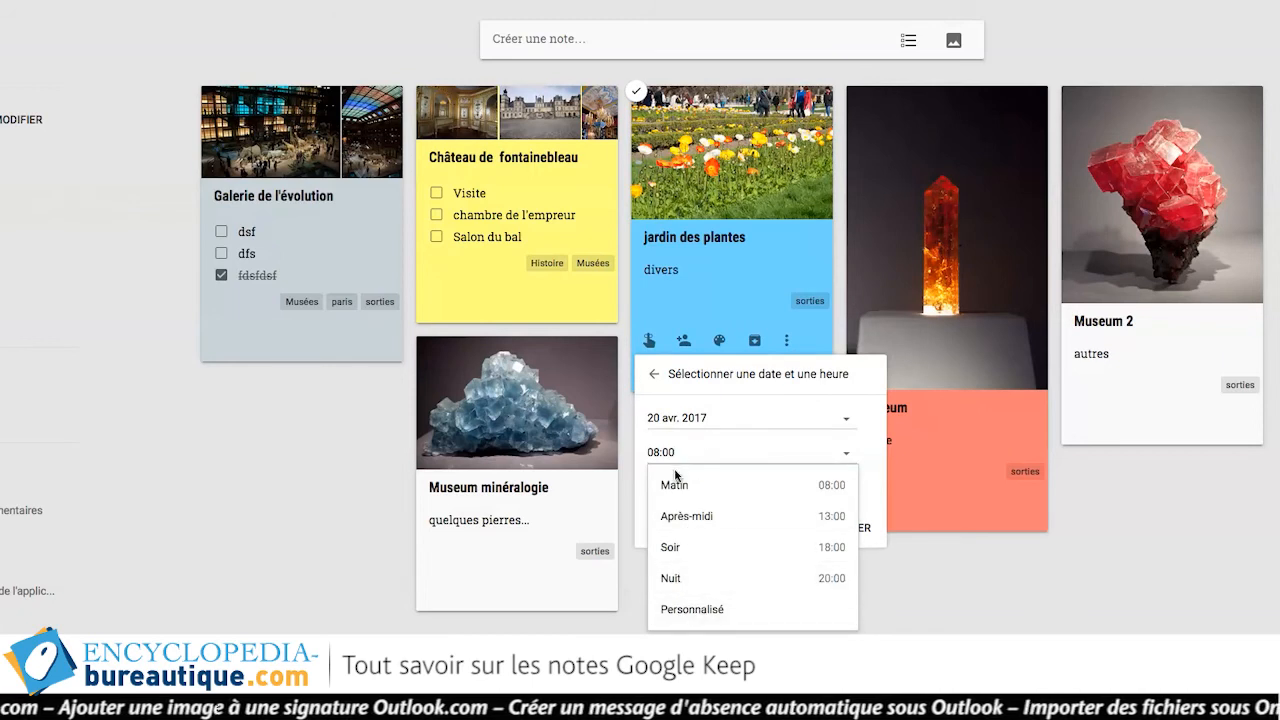
left_click(700, 618)
type("12:")
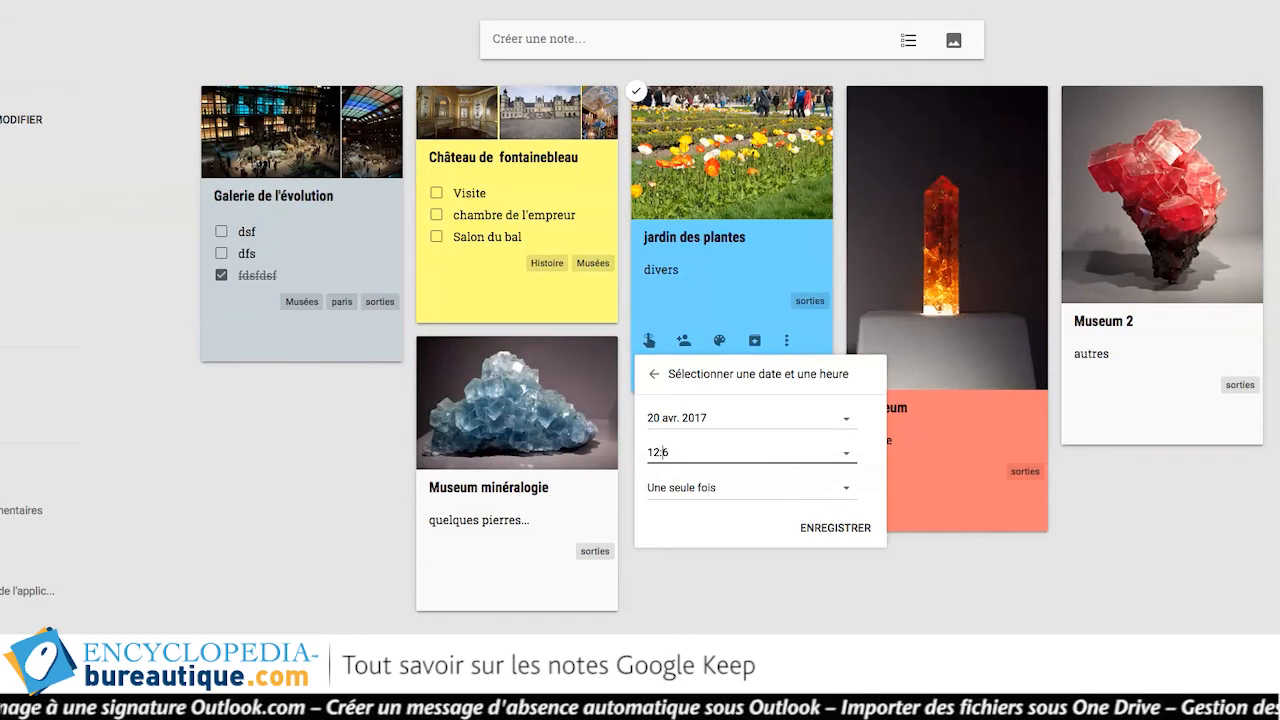
type("06")
left_click(741, 495)
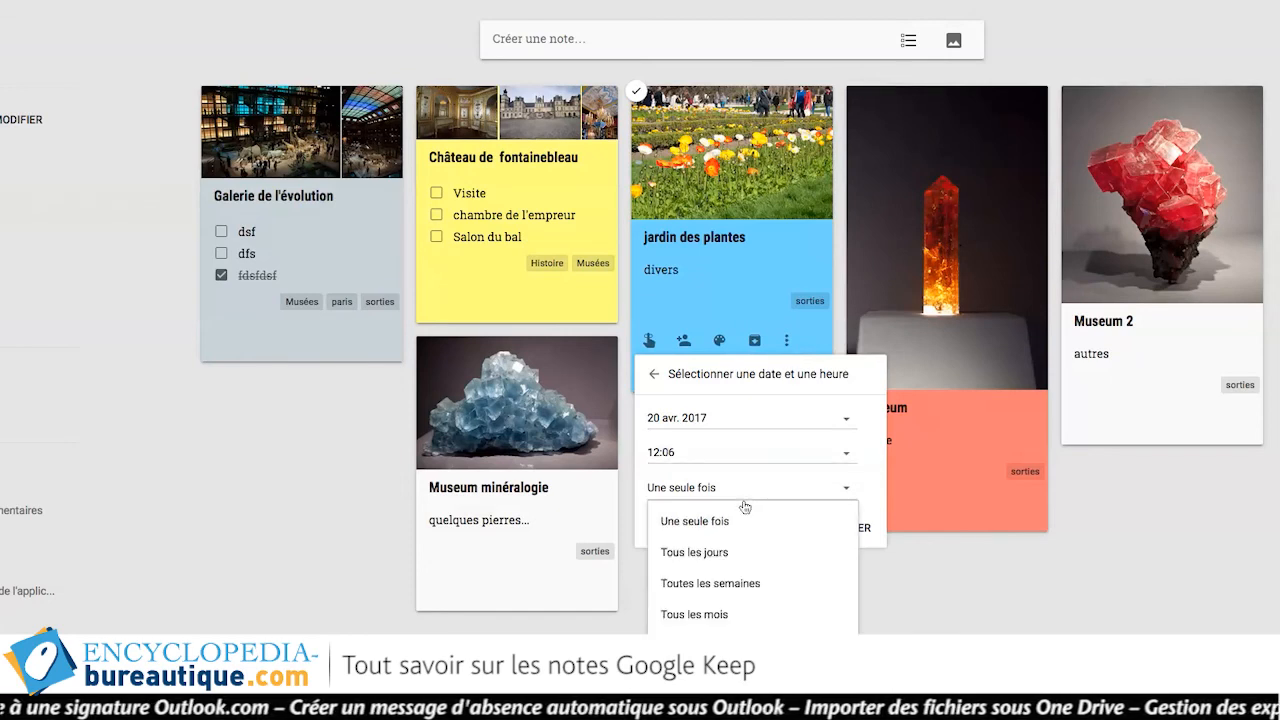
left_click(856, 486)
left_click(861, 525)
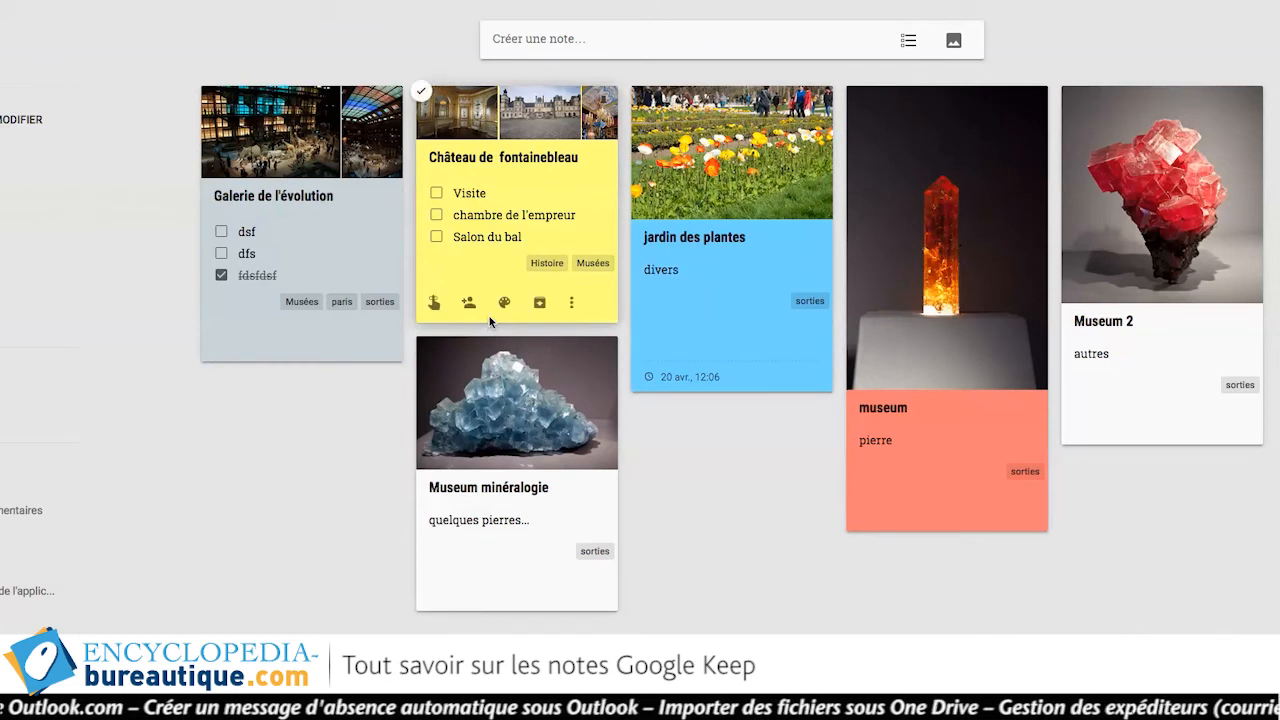
left_click(434, 303)
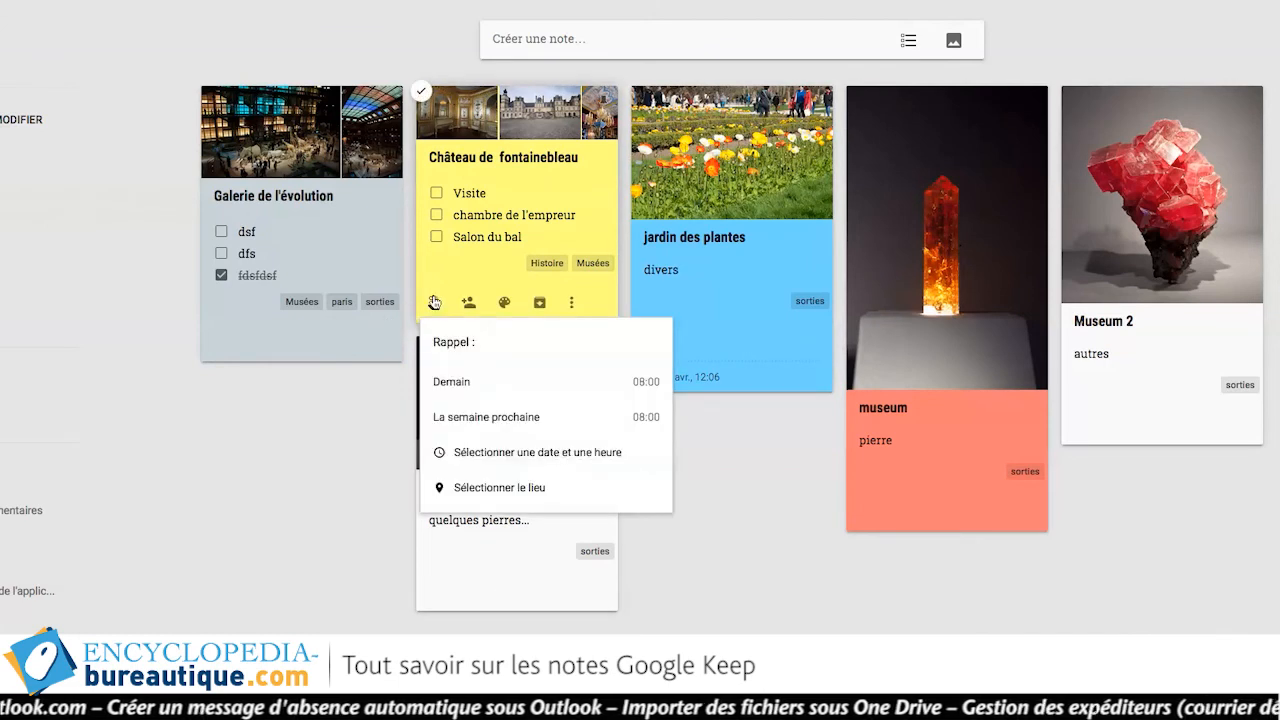
left_click(501, 489)
left_click(91, 4)
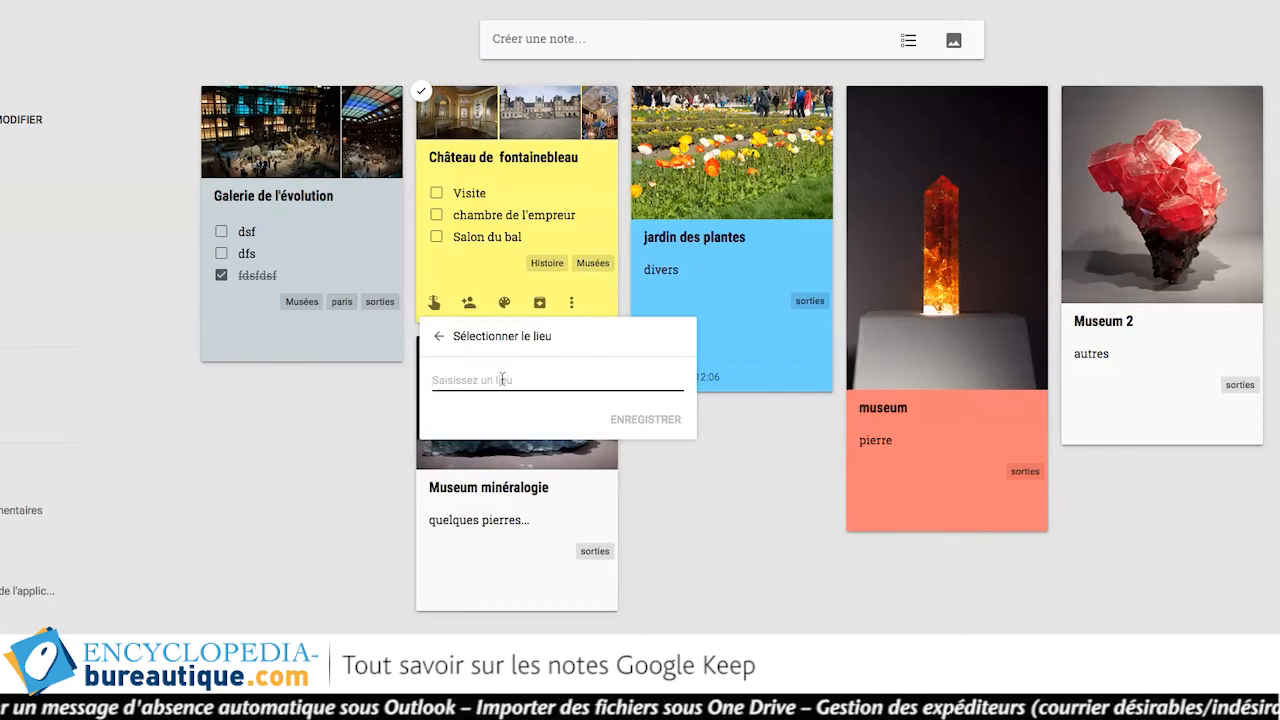
type("10")
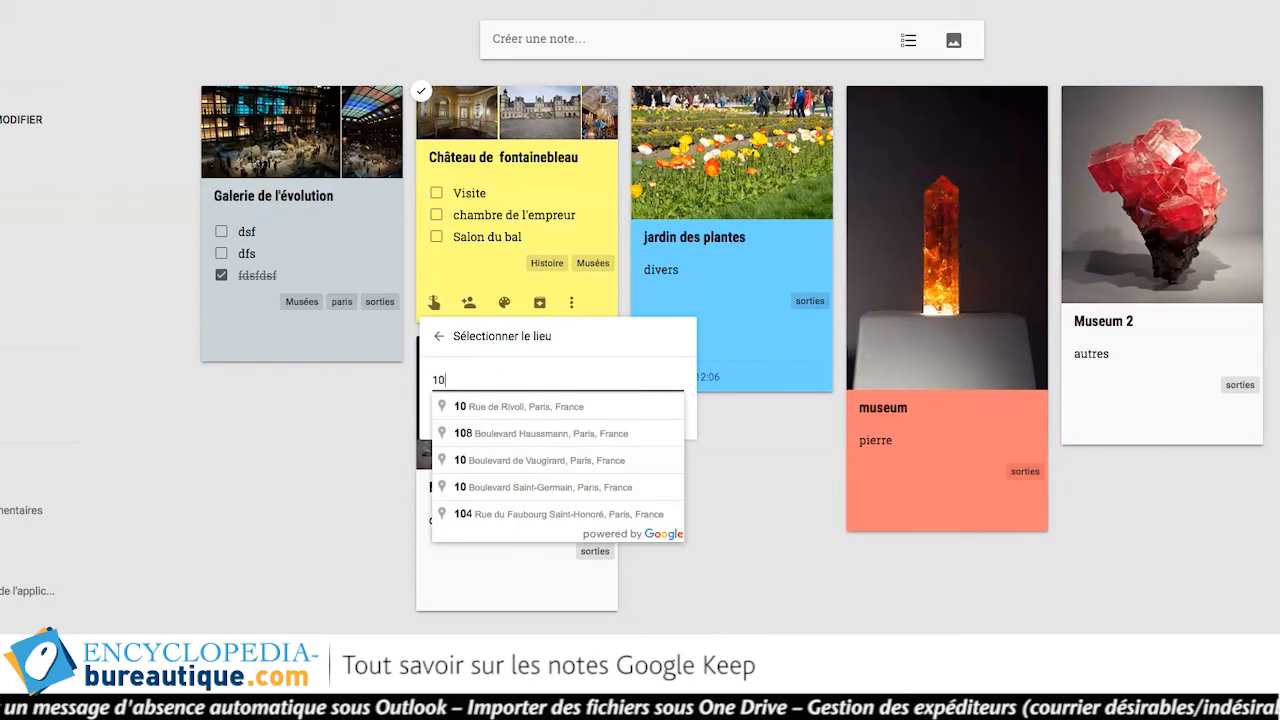
left_click(521, 408)
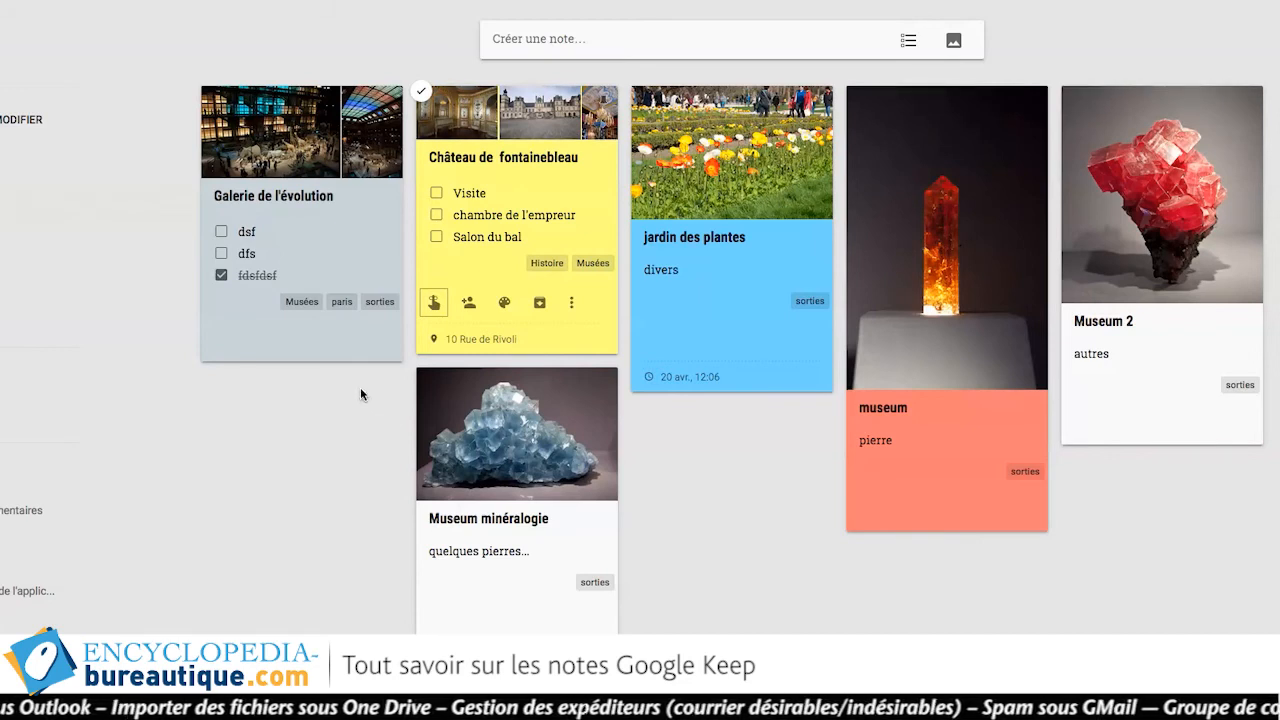
Archive the Galerie de l'évolution card, check it under Archives, and go back to Notes.
mouse_move(352, 274)
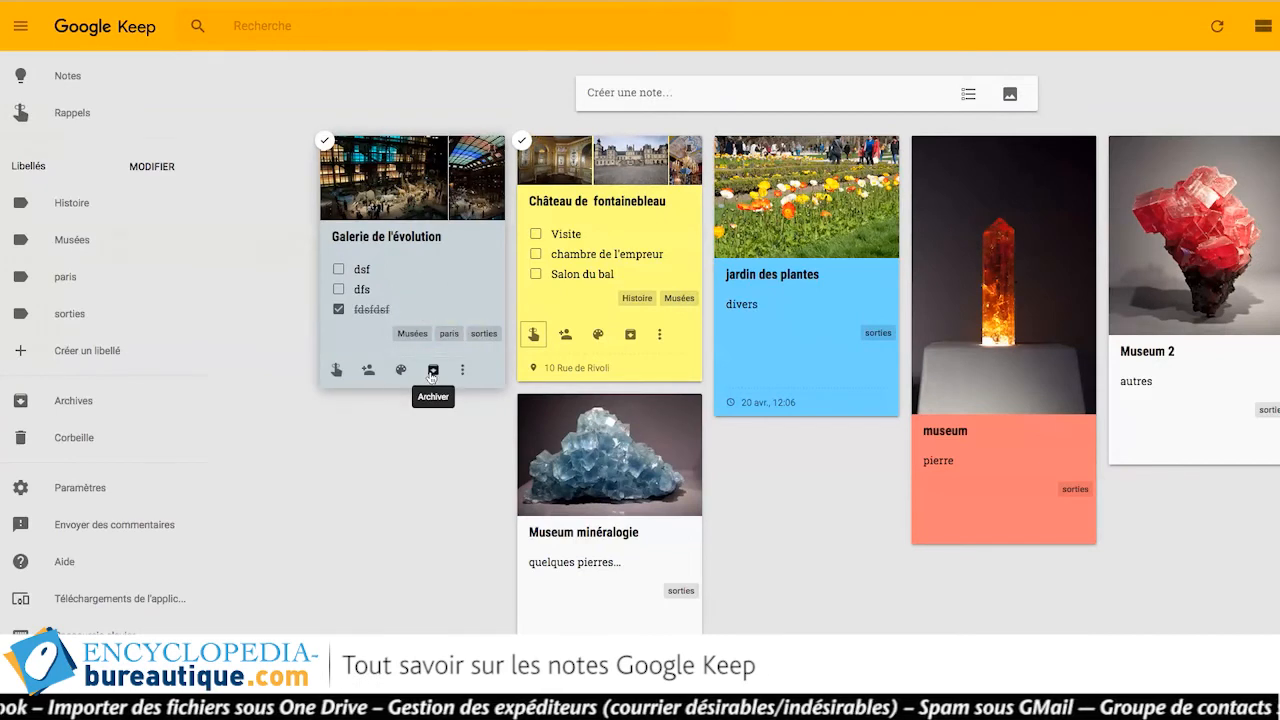
left_click(432, 371)
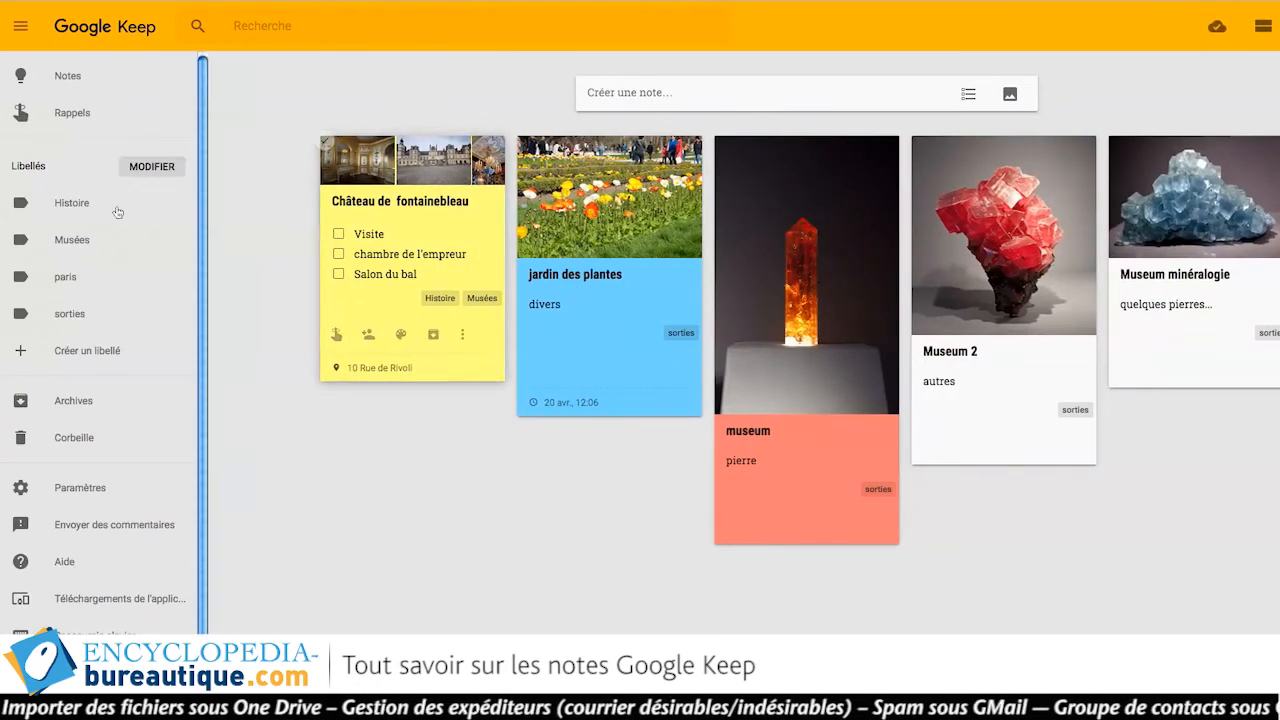
left_click(91, 404)
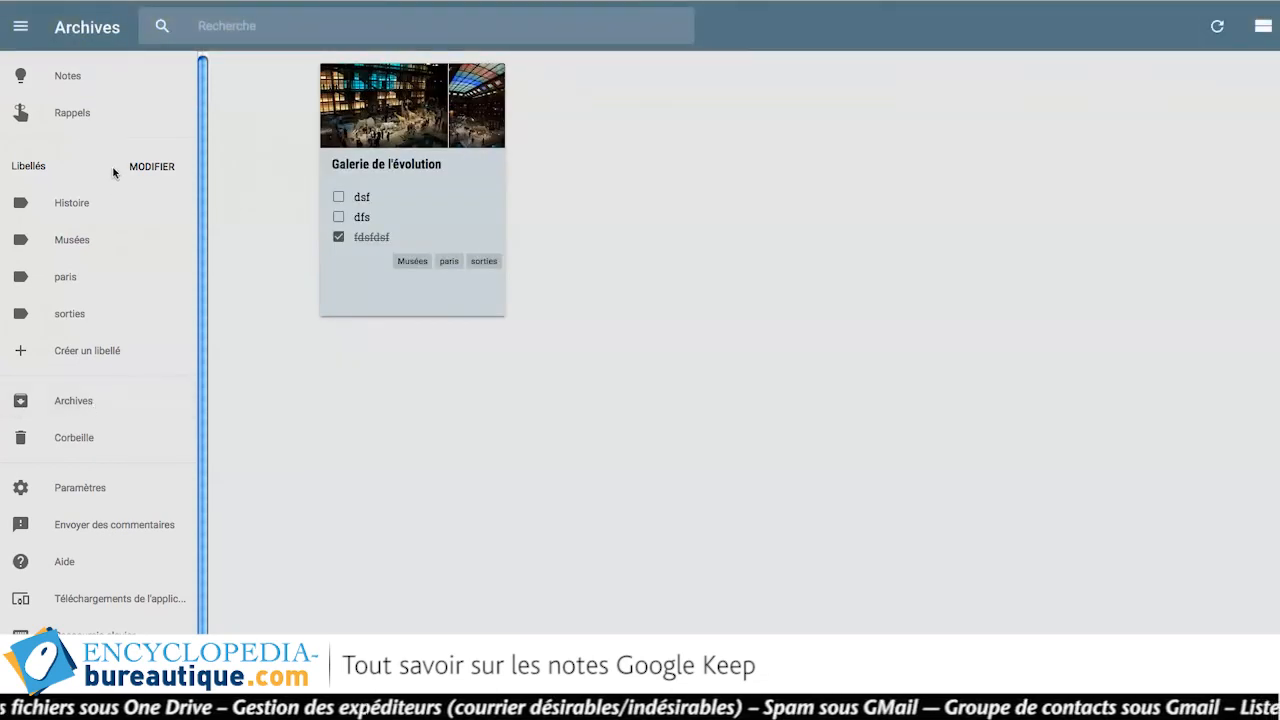
left_click(67, 77)
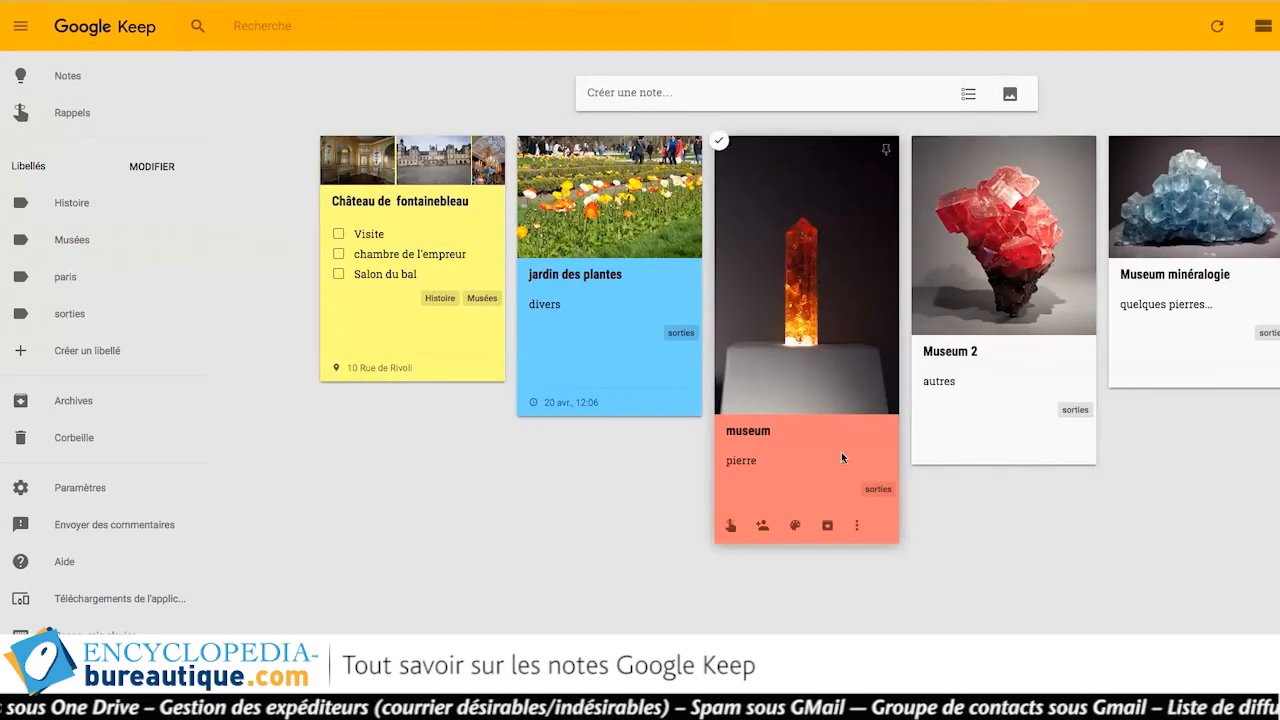
Delete the museum note, permanently empty the Corbeille, and go back to Notes.
left_click(857, 530)
left_click(892, 555)
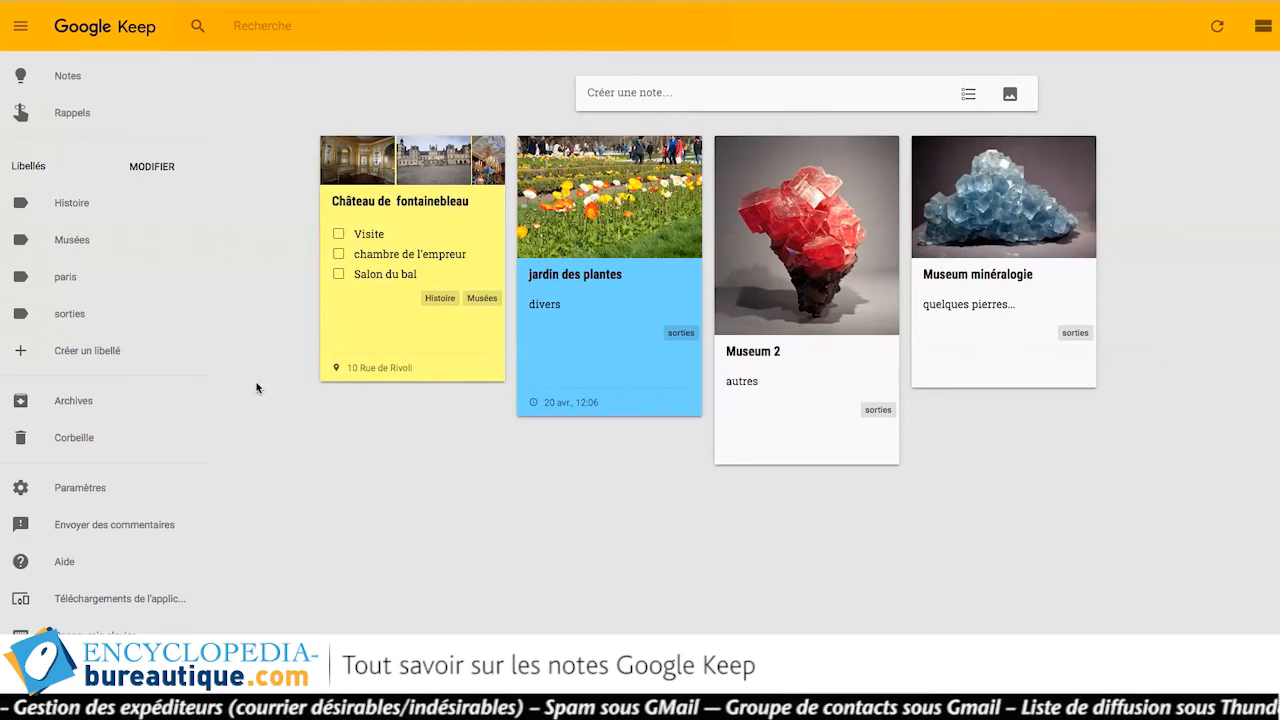
left_click(84, 439)
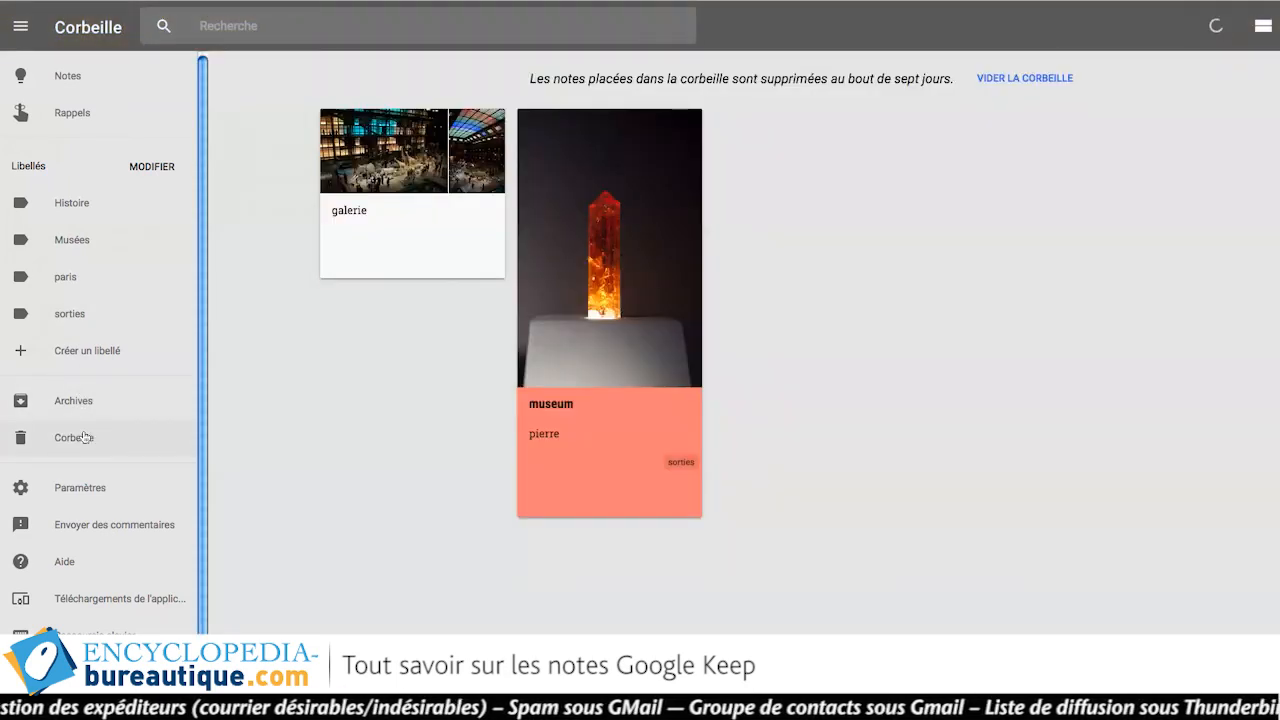
mouse_move(327, 172)
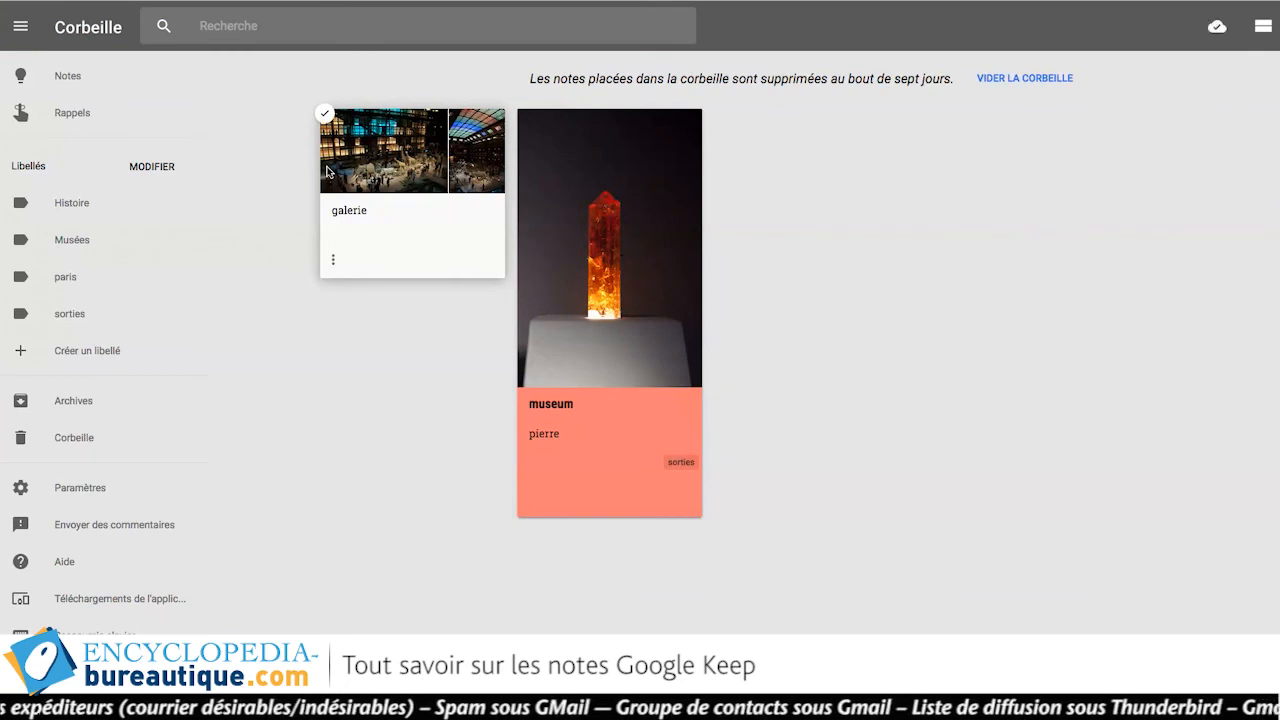
left_click(1008, 78)
left_click(778, 384)
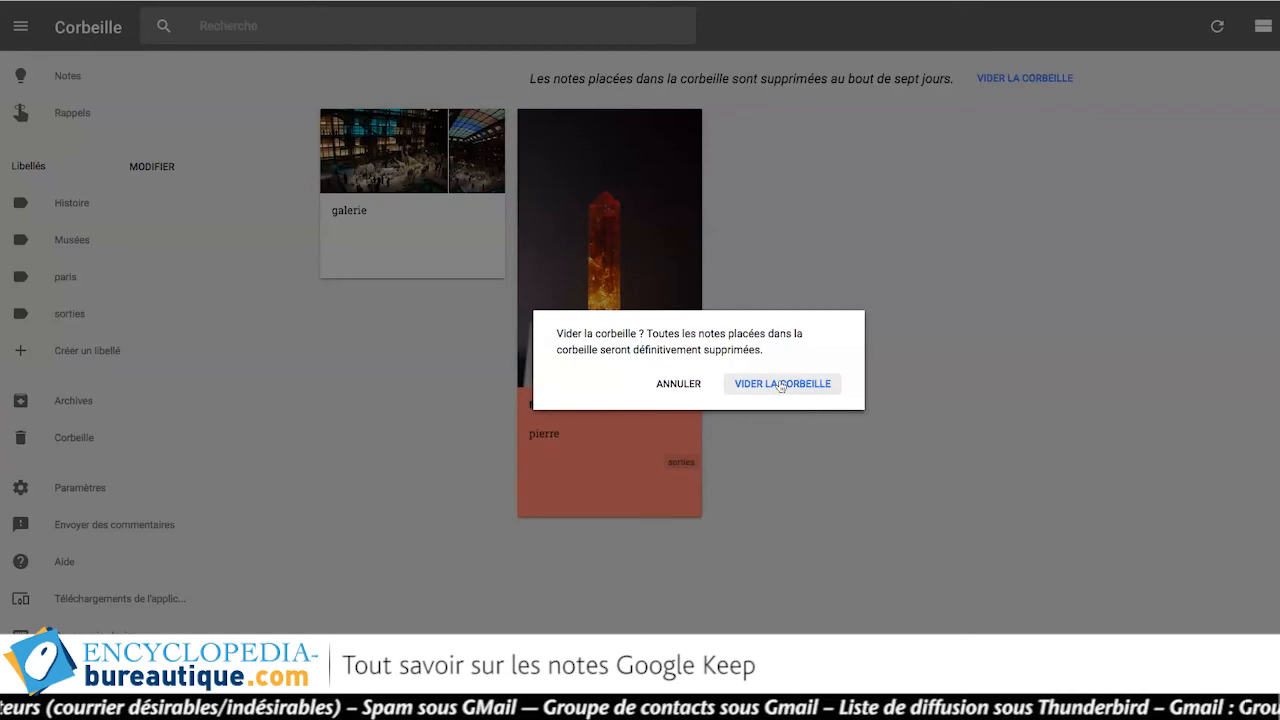
left_click(49, 91)
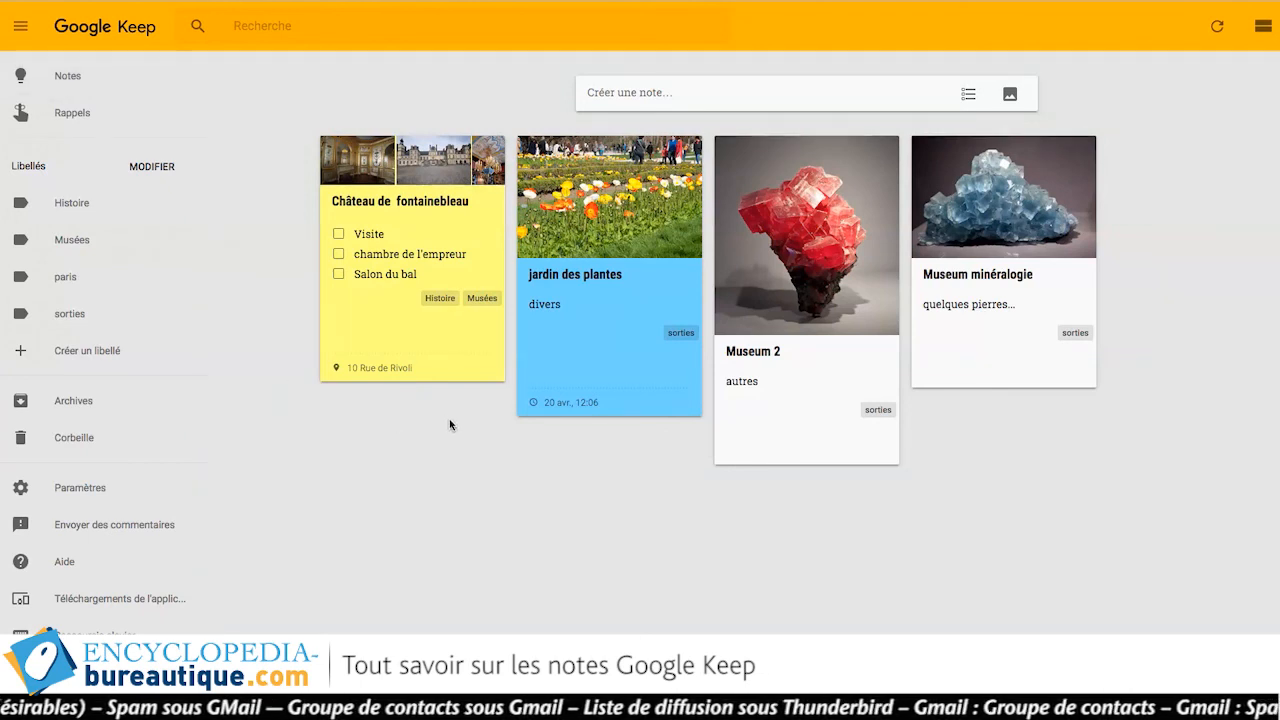
Add the suggested contact's e-mail as a collaborator on the Château de fontainebleau note, then save and close it.
mouse_move(324, 271)
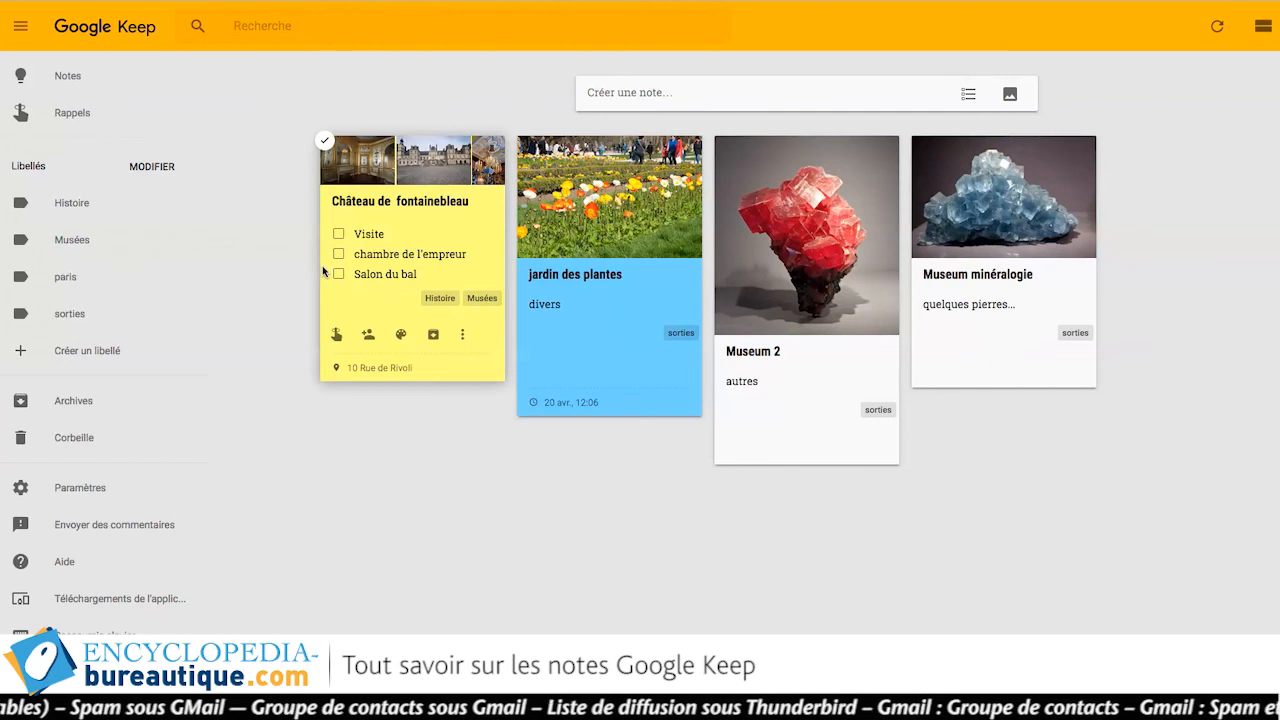
left_click(372, 340)
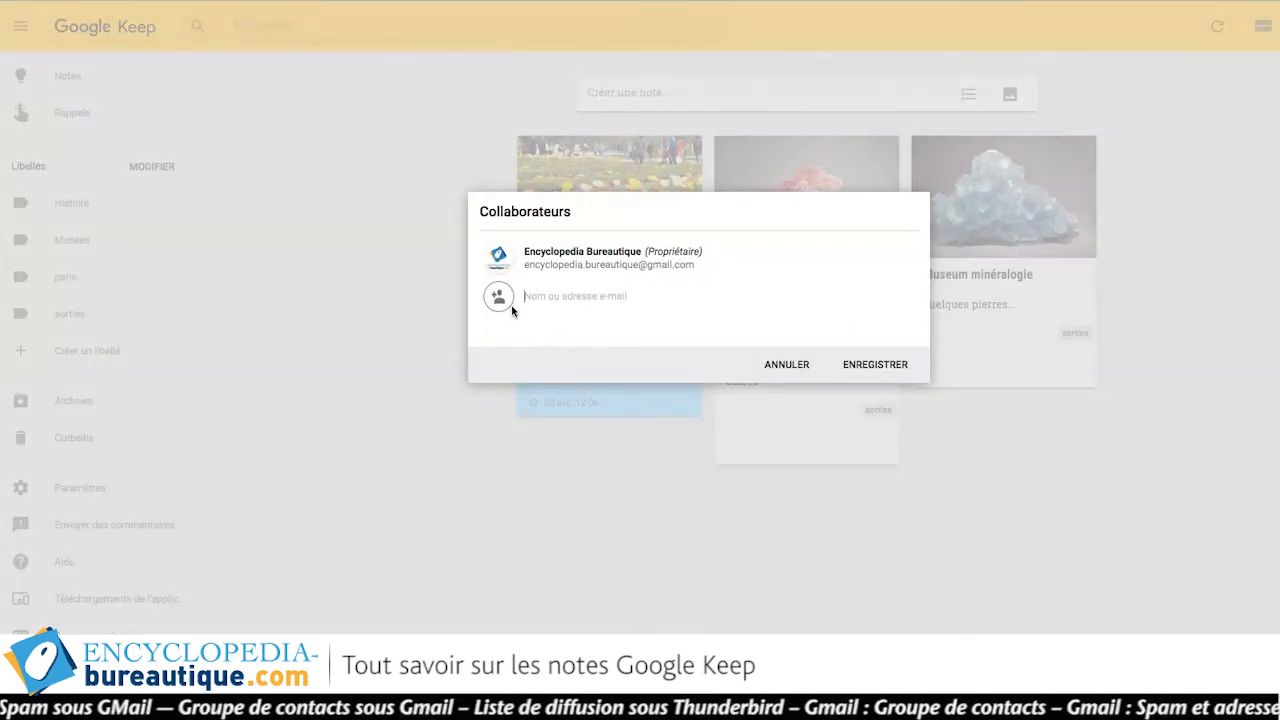
type("qb")
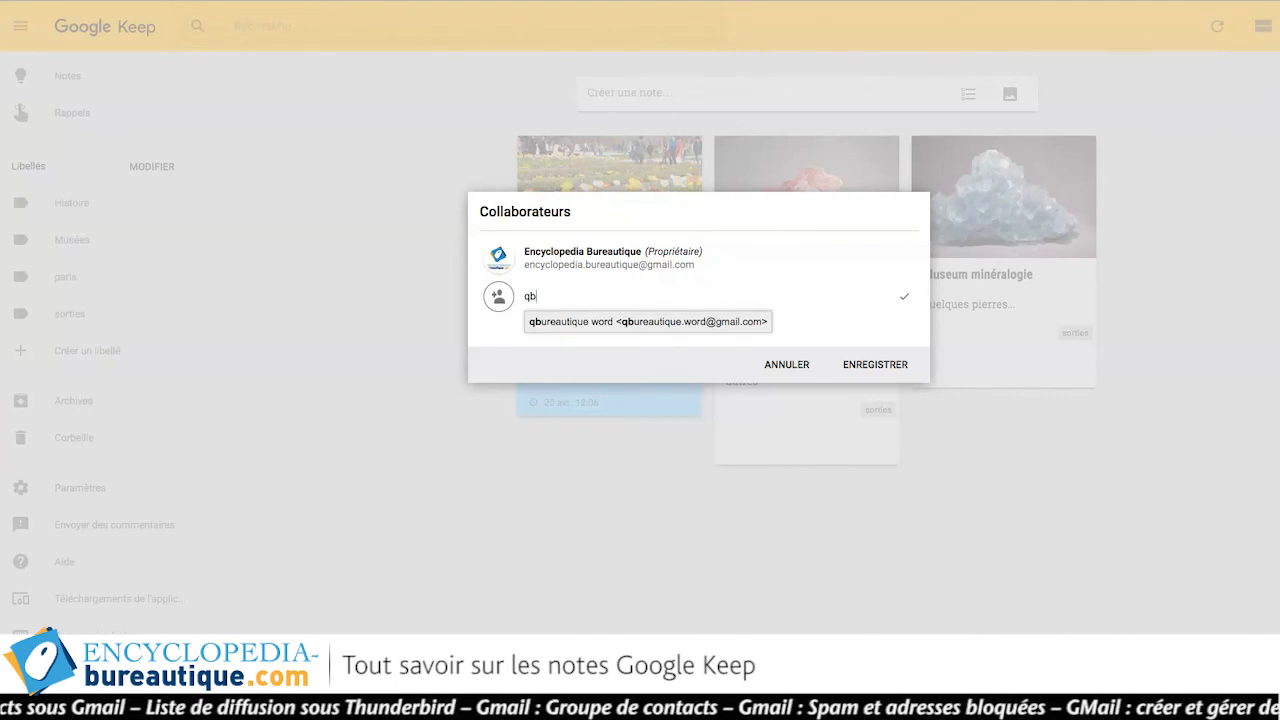
left_click(553, 322)
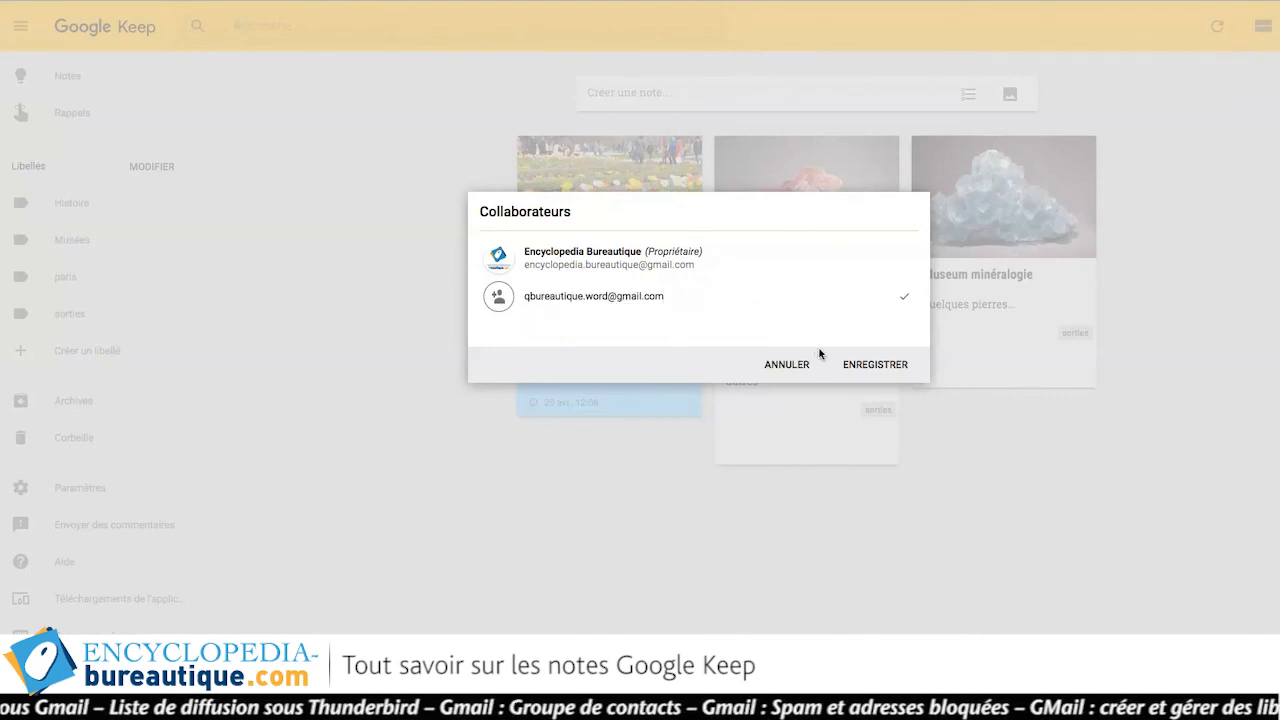
left_click(860, 366)
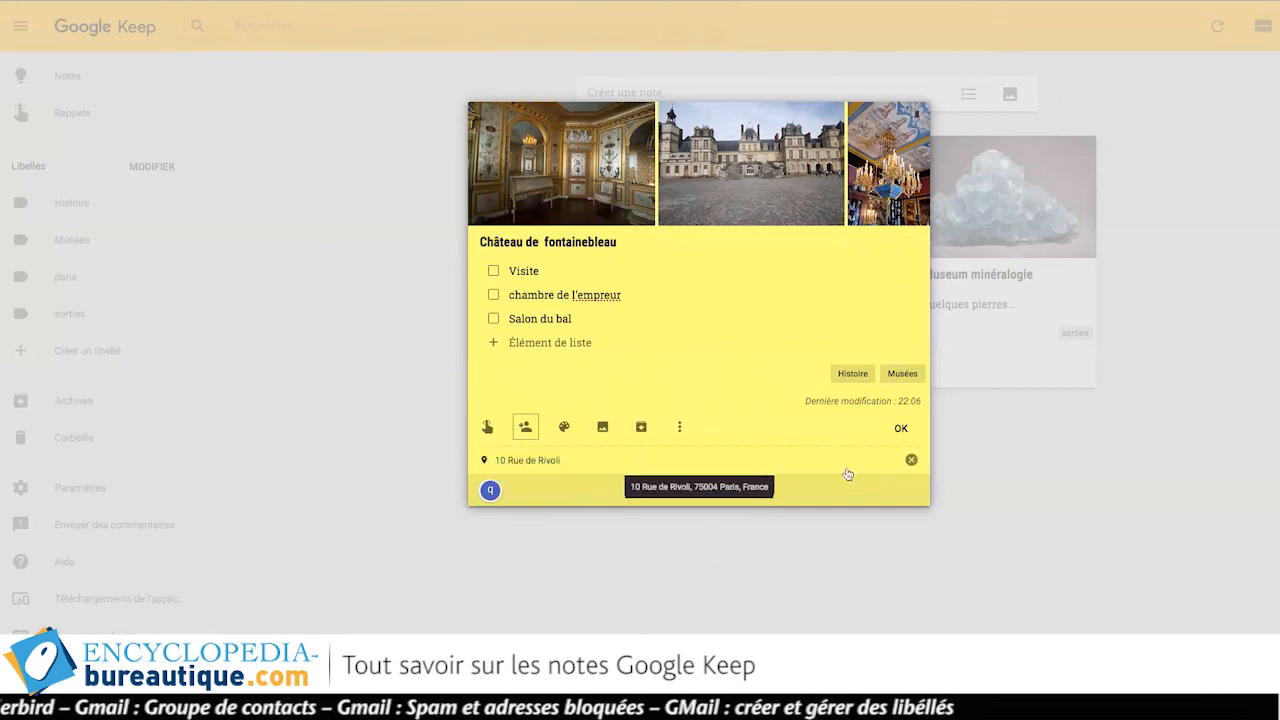
left_click(901, 428)
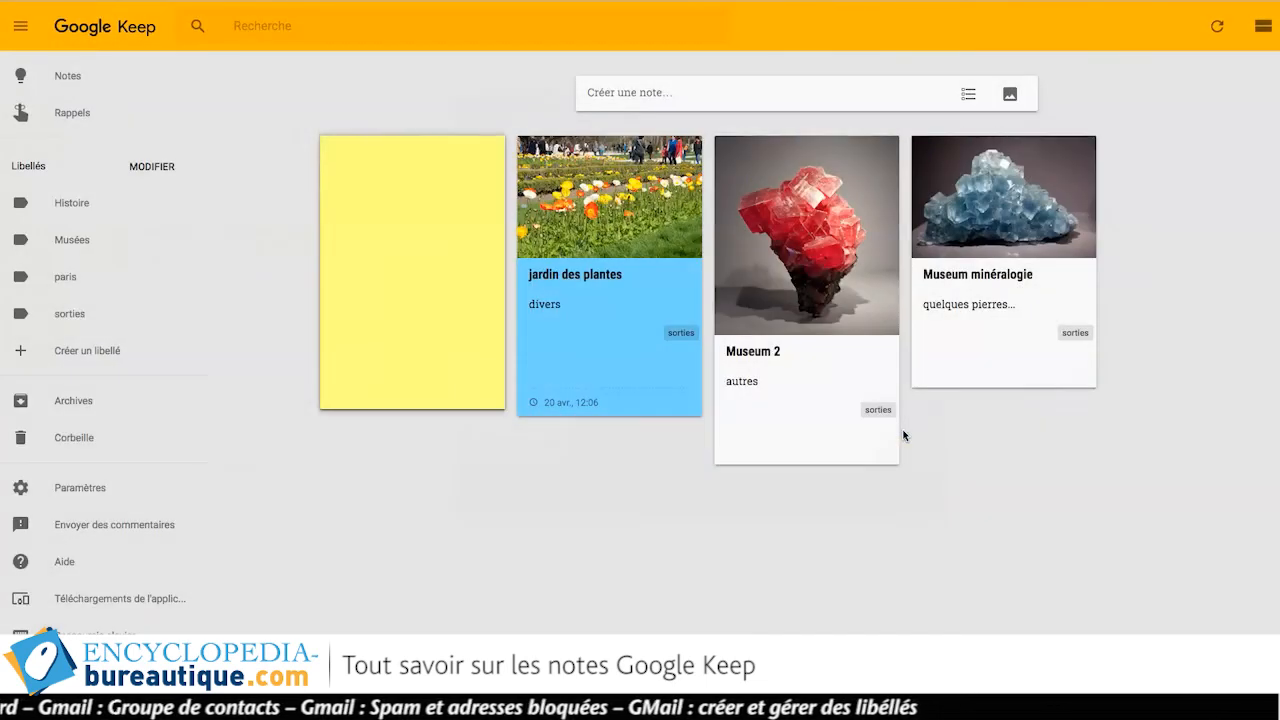